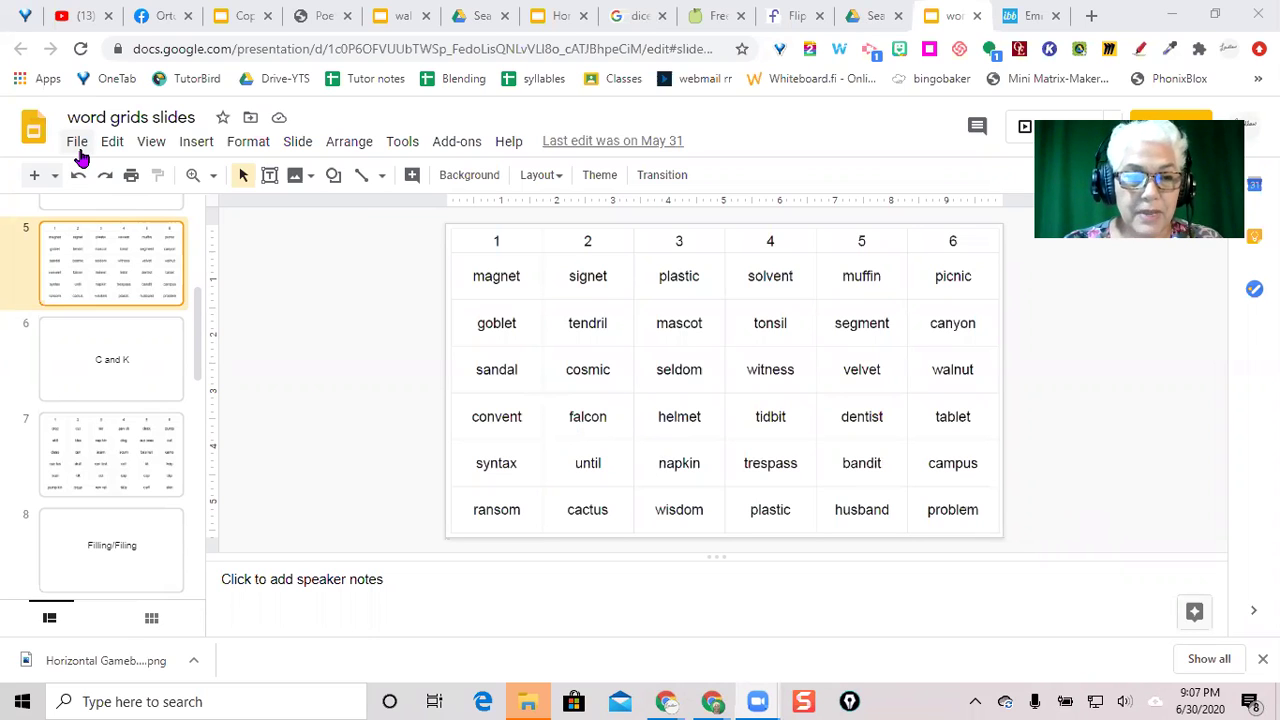
Download the current word-grid slide as a PNG image
{"action": "left_click", "coordinate": [78, 146]}
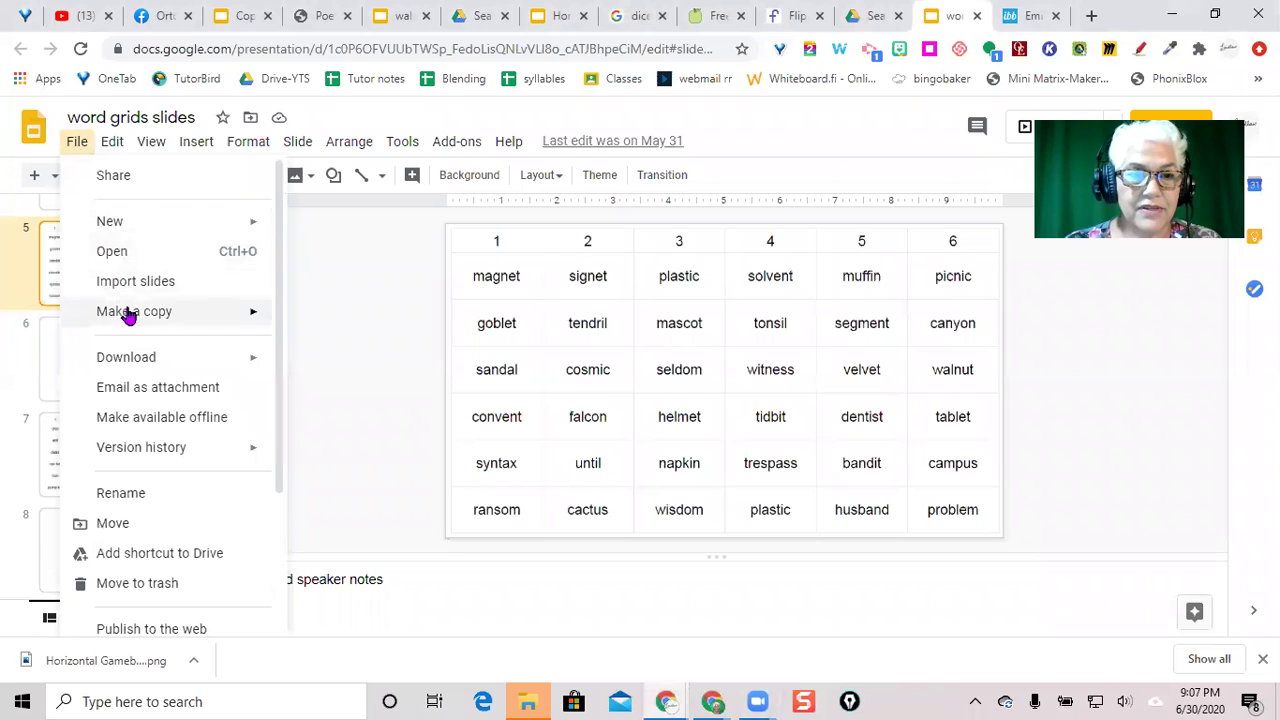
{"action": "mouse_move", "coordinate": [131, 362]}
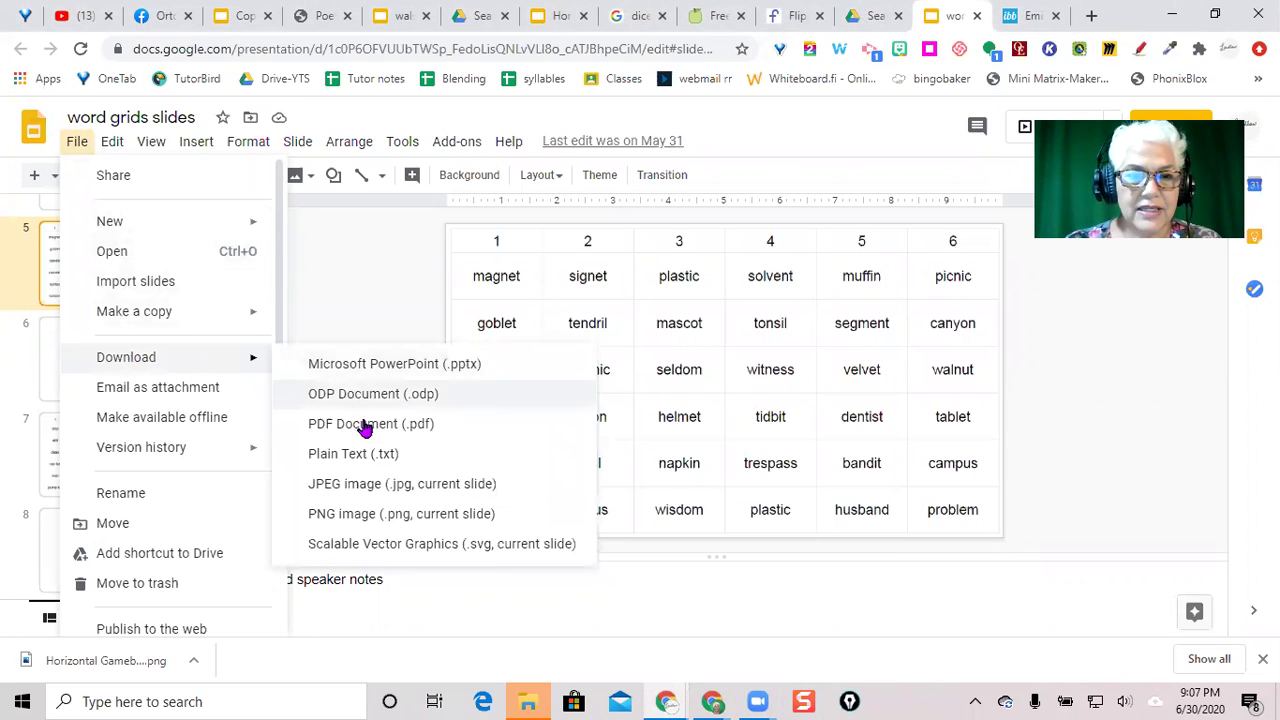
{"action": "left_click", "coordinate": [367, 519]}
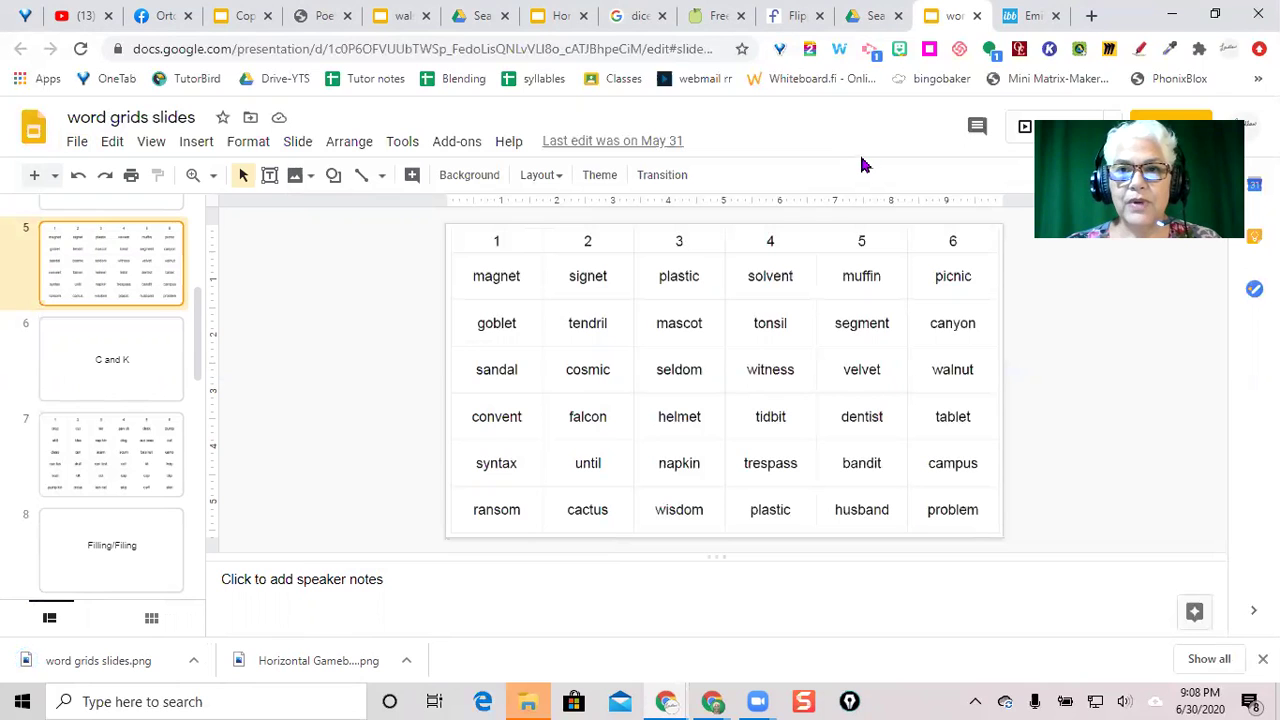
{"action": "left_click", "coordinate": [1027, 18]}
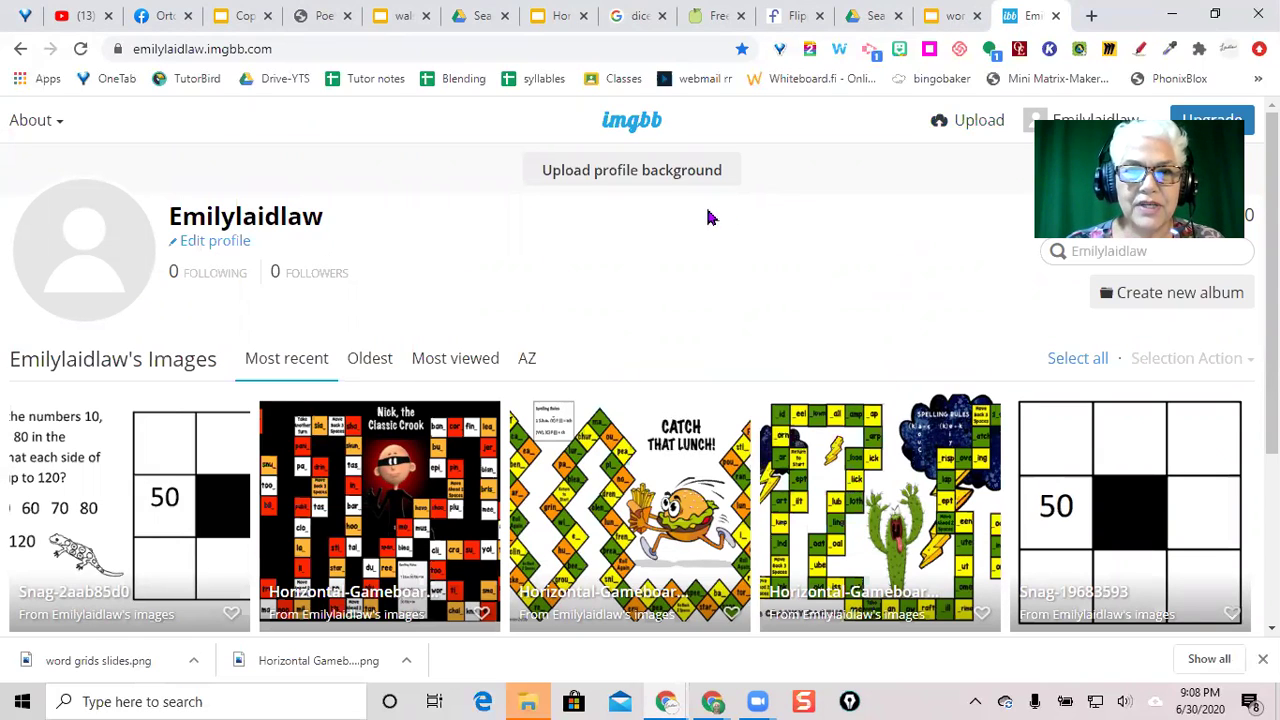
{"action": "left_click", "coordinate": [970, 122]}
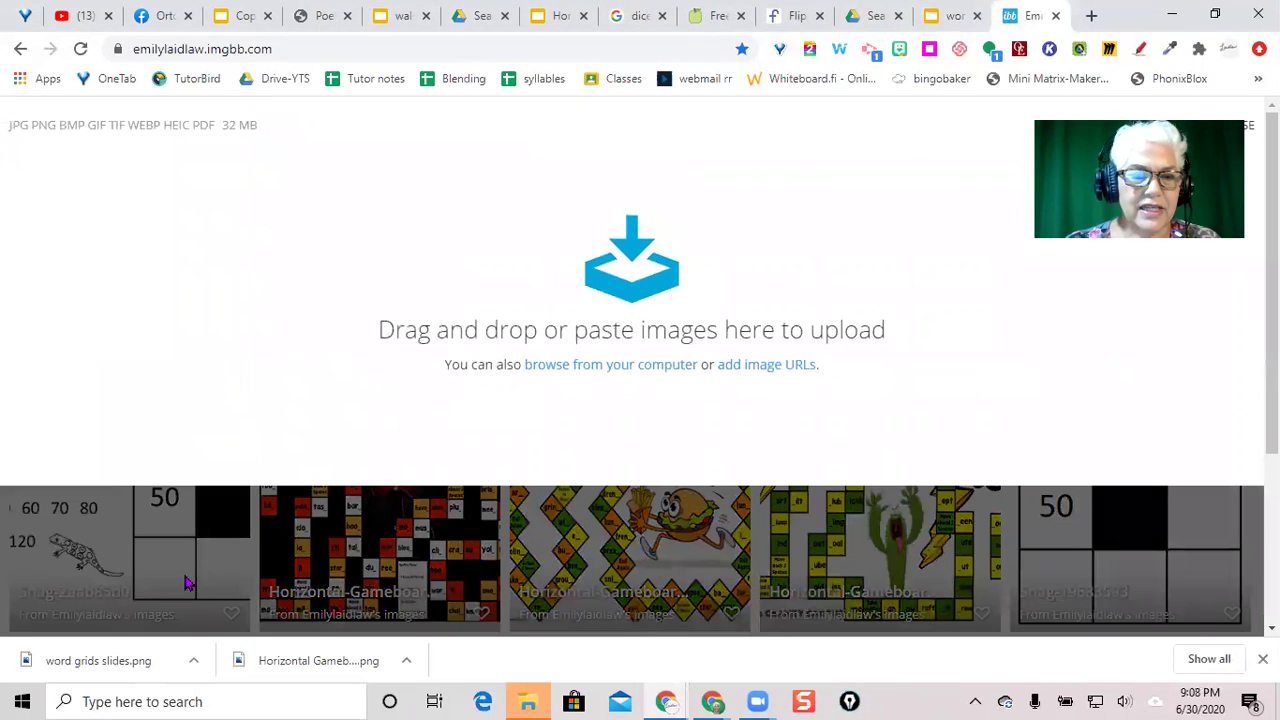
{"action": "left_click_drag", "start_coordinate": [98, 660], "coordinate": [578, 288]}
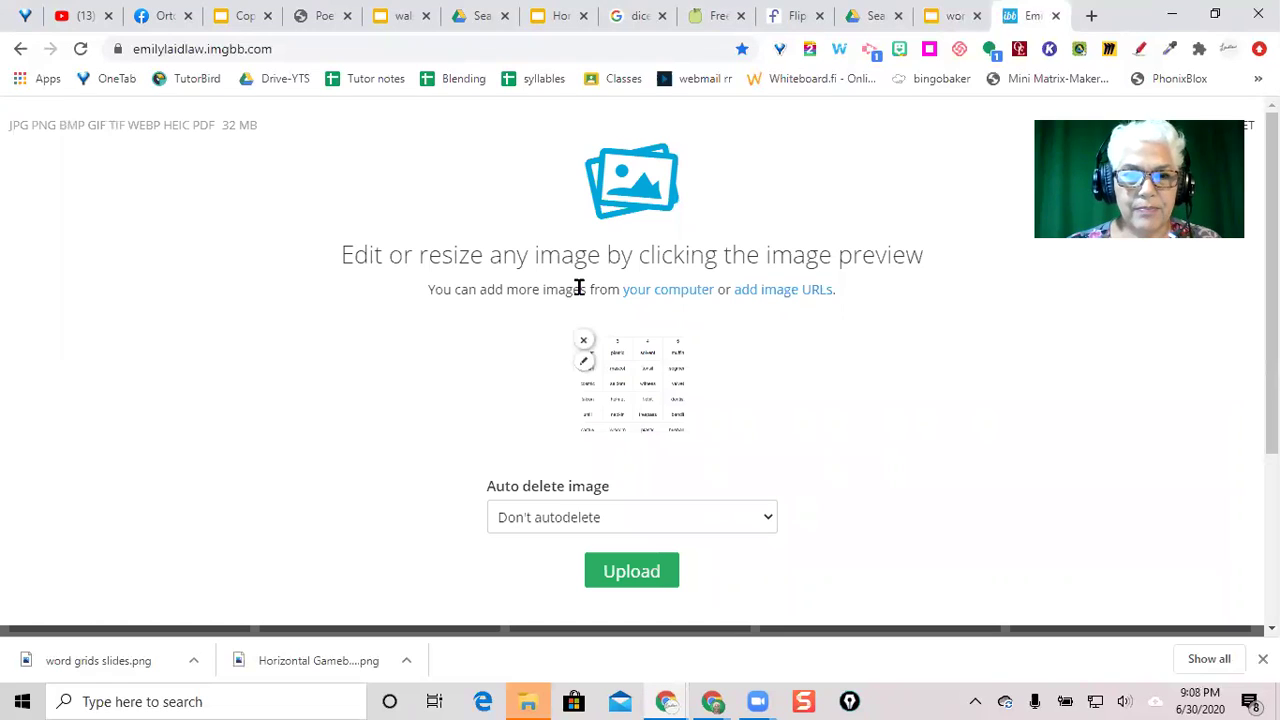
{"action": "left_click", "coordinate": [654, 571]}
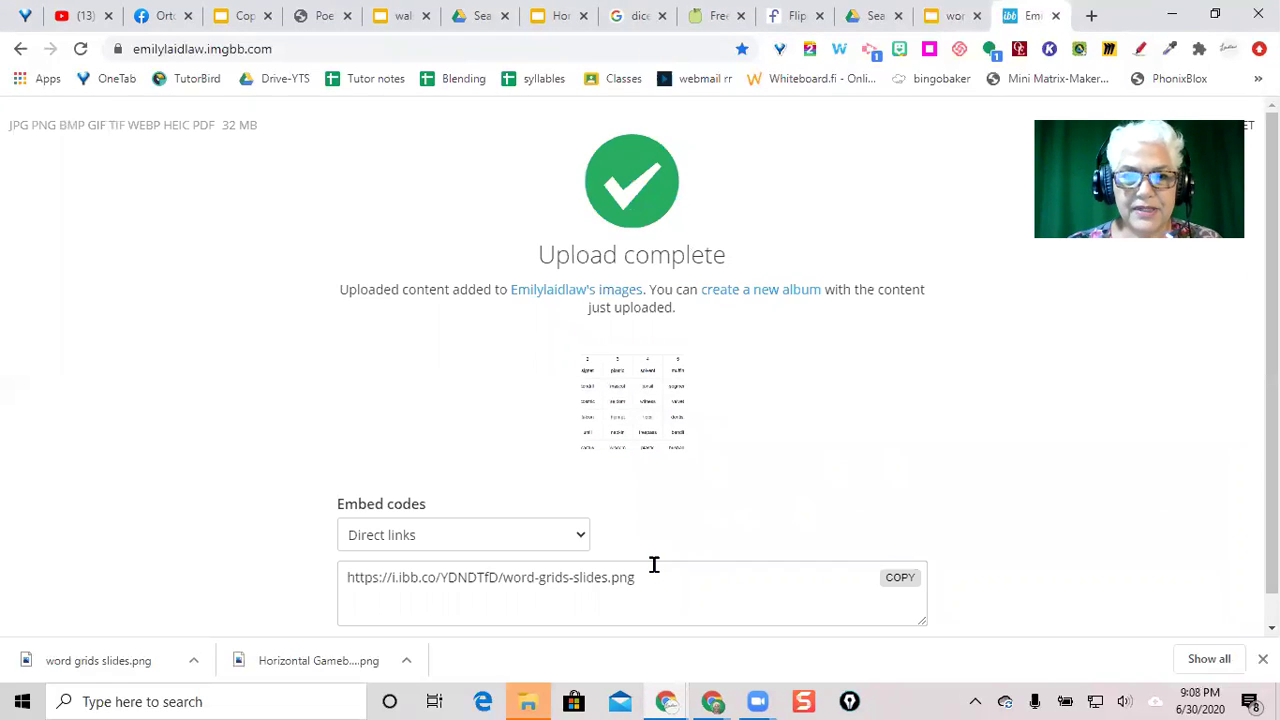
{"action": "left_click", "coordinate": [577, 537]}
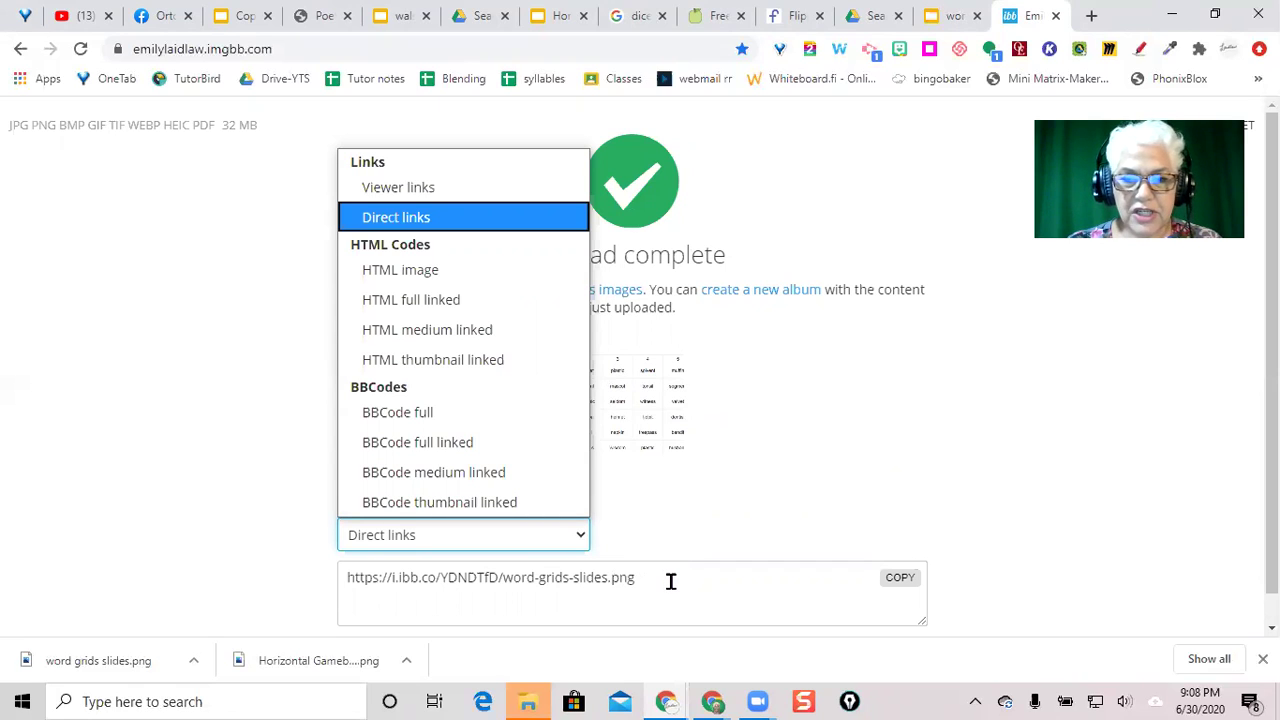
{"action": "left_click", "coordinate": [903, 588]}
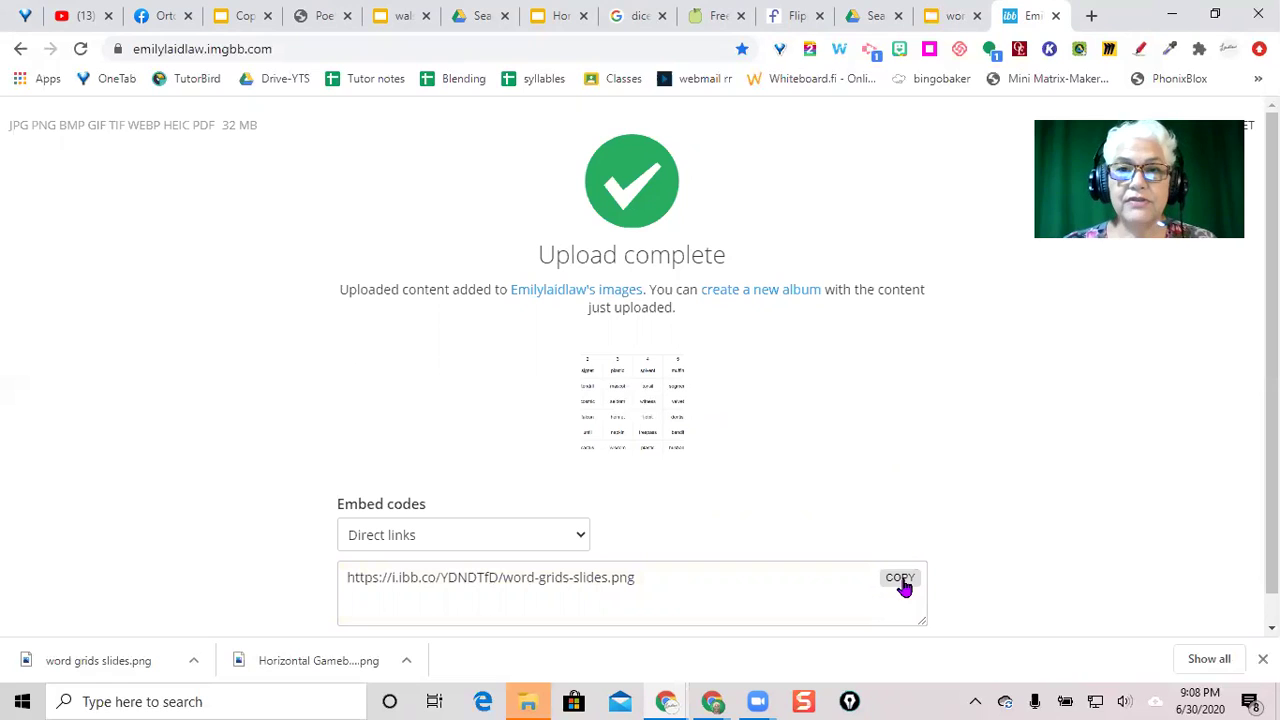
Open Flippity's Manipulatives template and make a personal copy of it in Google Sheets
{"action": "left_click", "coordinate": [800, 18]}
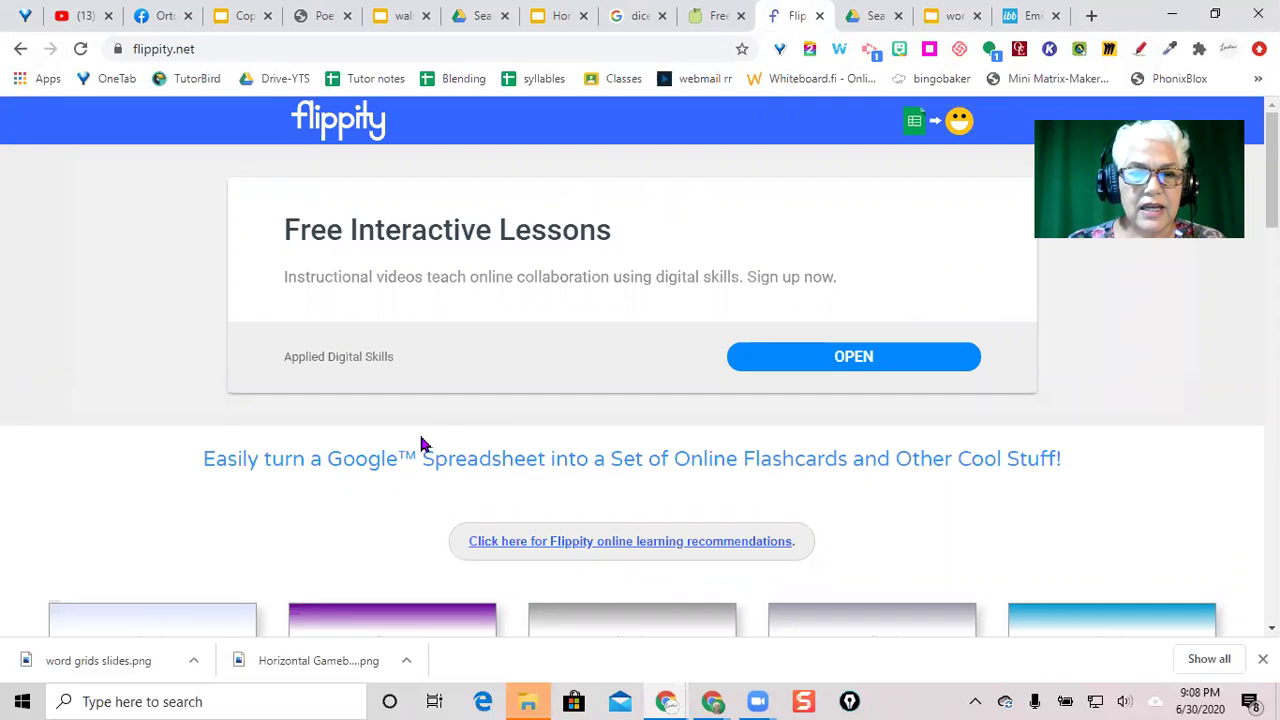
{"action": "scroll", "coordinate": [400, 459], "scroll_direction": "down", "scroll_amount": 1}
{"action": "scroll", "coordinate": [400, 459], "scroll_direction": "down", "scroll_amount": 4}
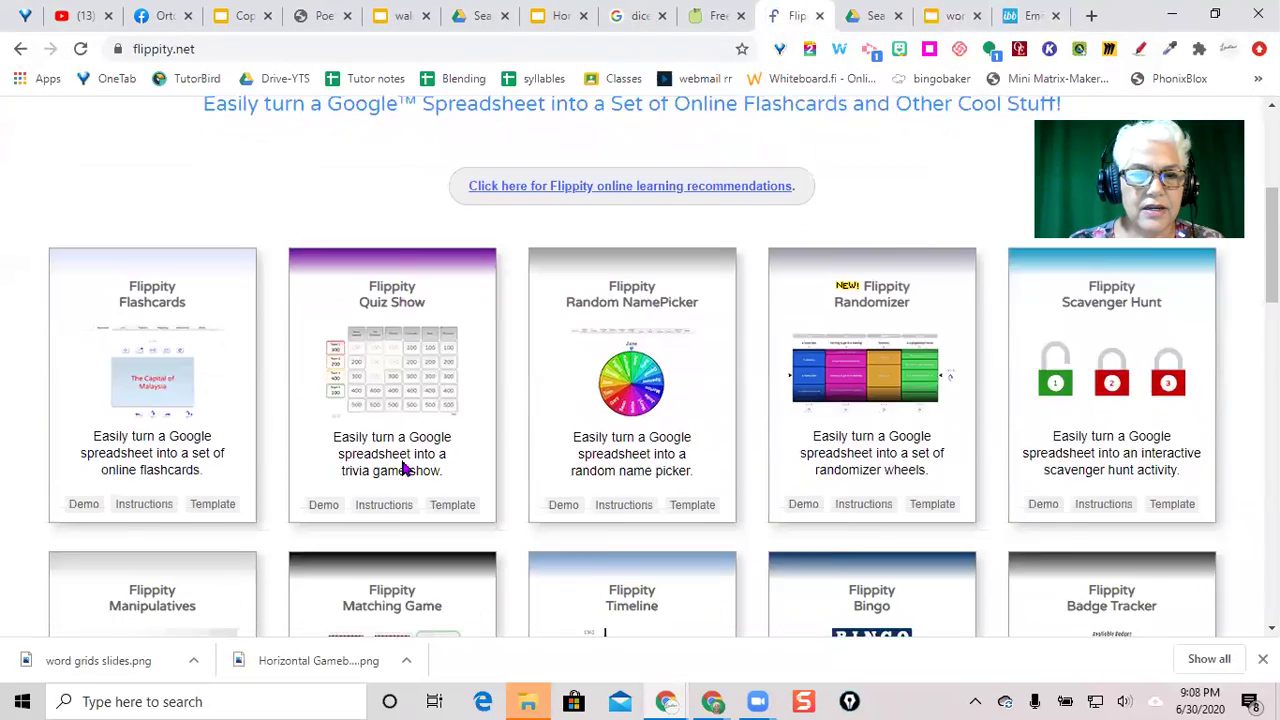
{"action": "scroll", "coordinate": [403, 467], "scroll_direction": "down", "scroll_amount": 2}
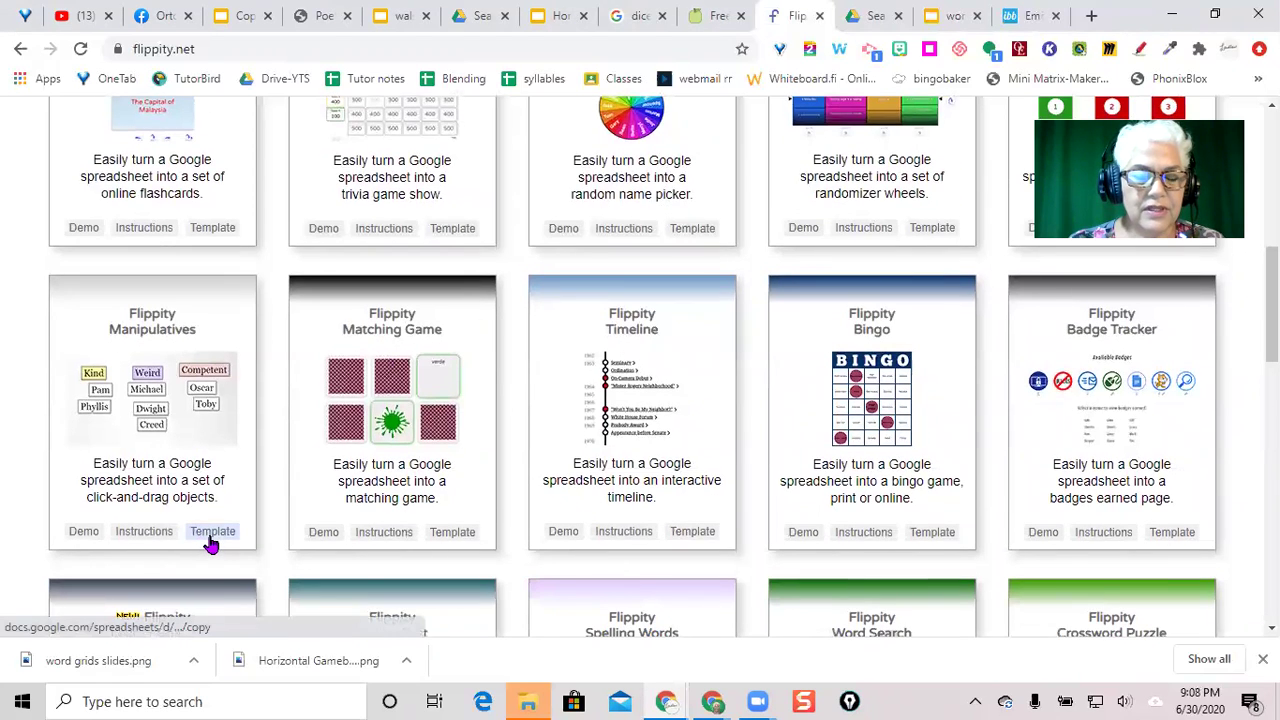
{"action": "left_click", "coordinate": [212, 536]}
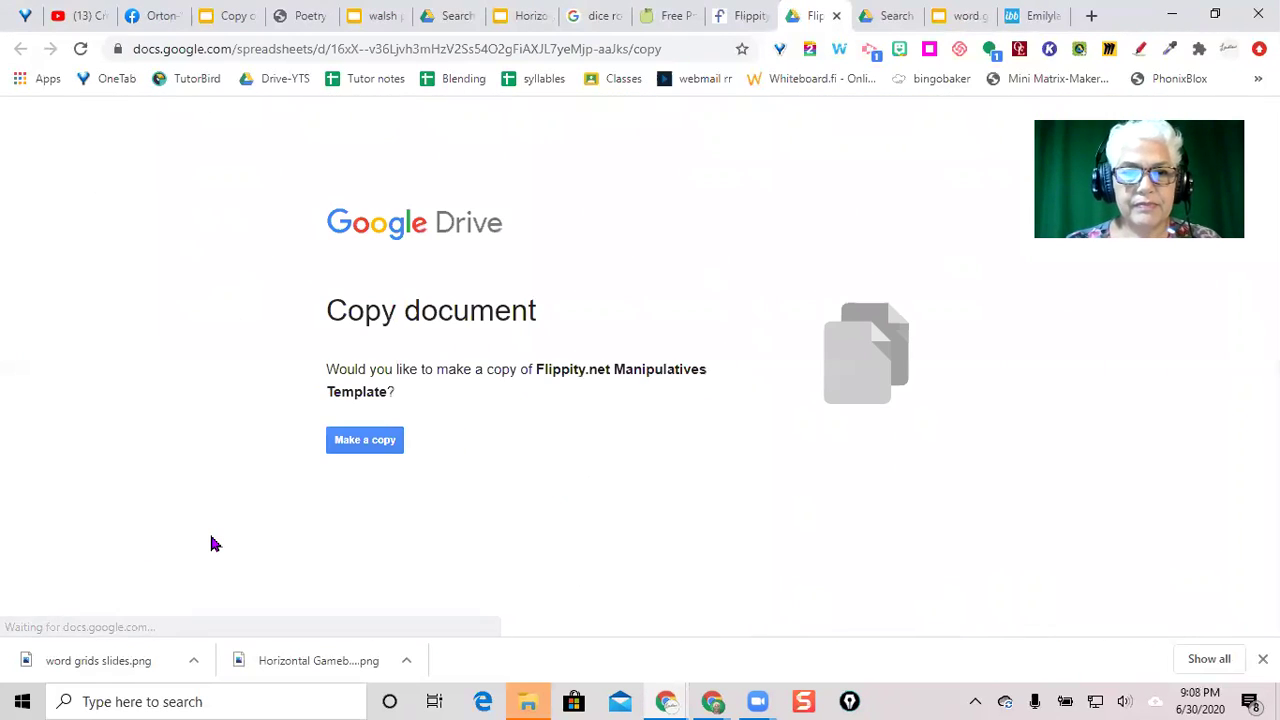
{"action": "left_click", "coordinate": [378, 446]}
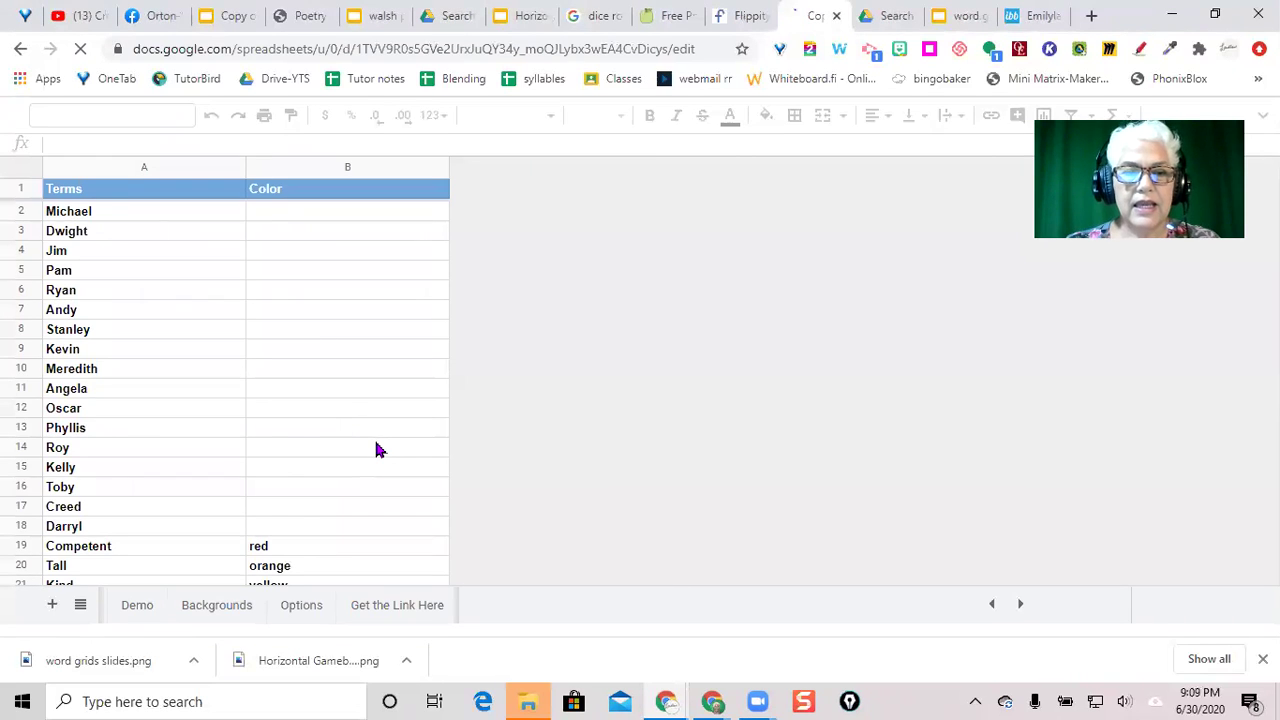
{"action": "scroll", "coordinate": [377, 448], "scroll_direction": "down", "scroll_amount": 2}
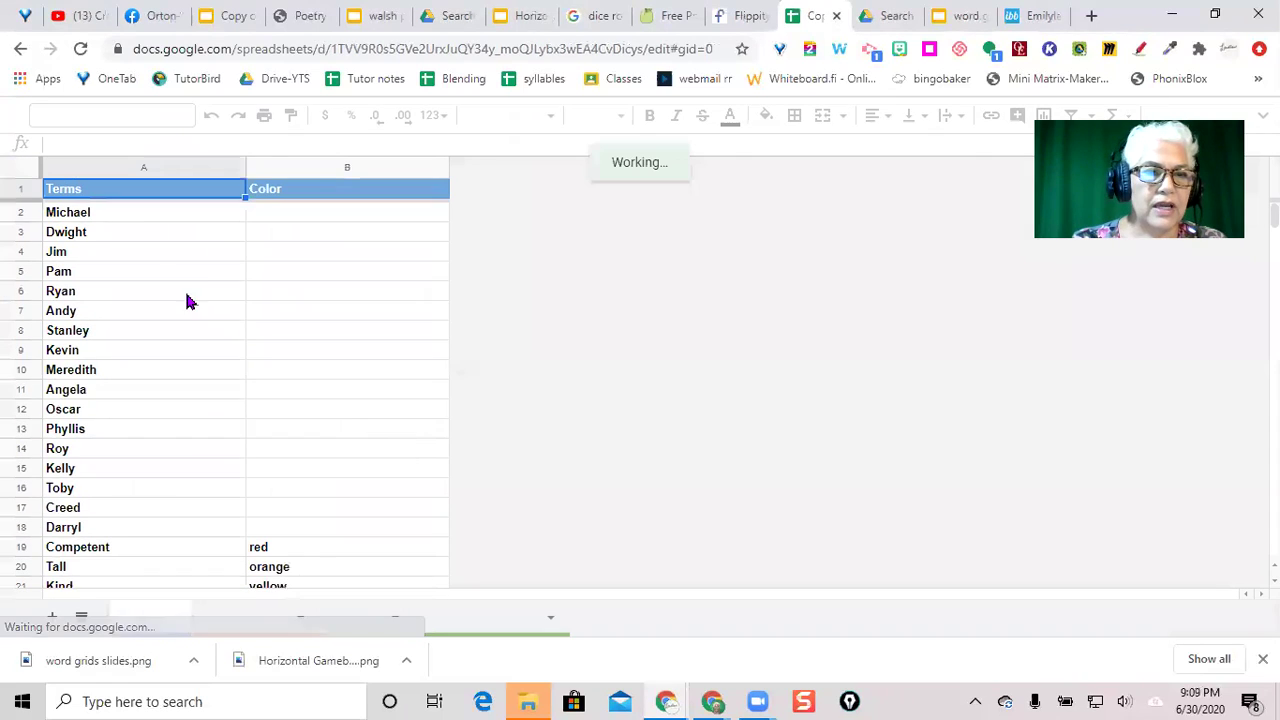
Clear the sample terms and colours from A2:B25 on the Demo sheet
{"action": "left_click", "coordinate": [100, 216]}
{"action": "left_click_drag", "start_coordinate": [321, 224], "coordinate": [303, 372]}
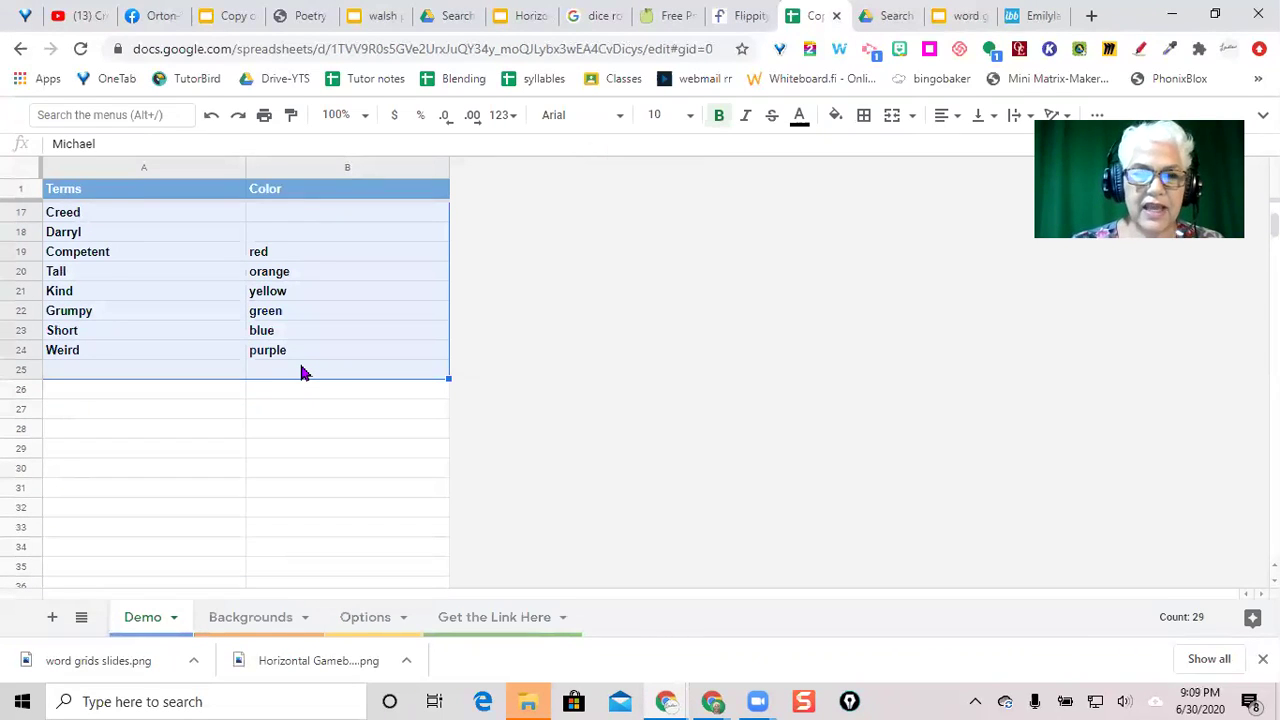
{"action": "key", "text": "Delete"}
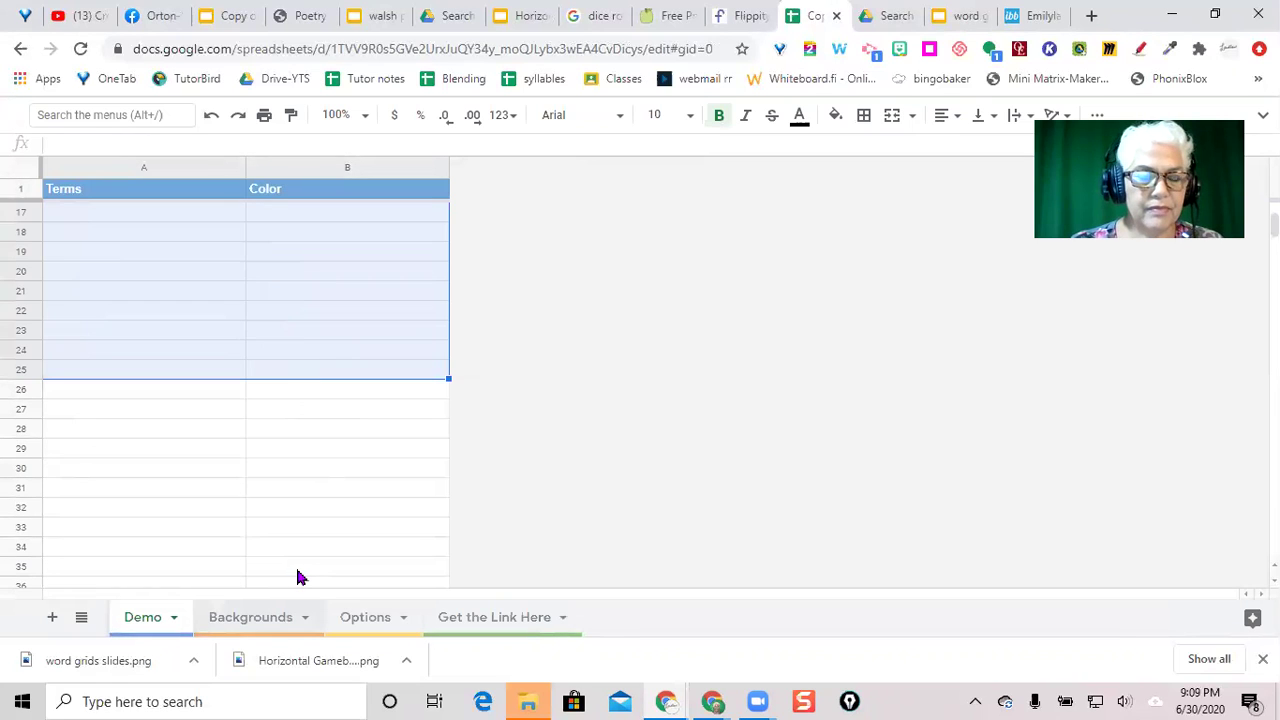
On the Backgrounds sheet, add 'grid' in A15 with the imgbb image link in B15
{"action": "key", "text": "ctrl+shift+Page_Down"}
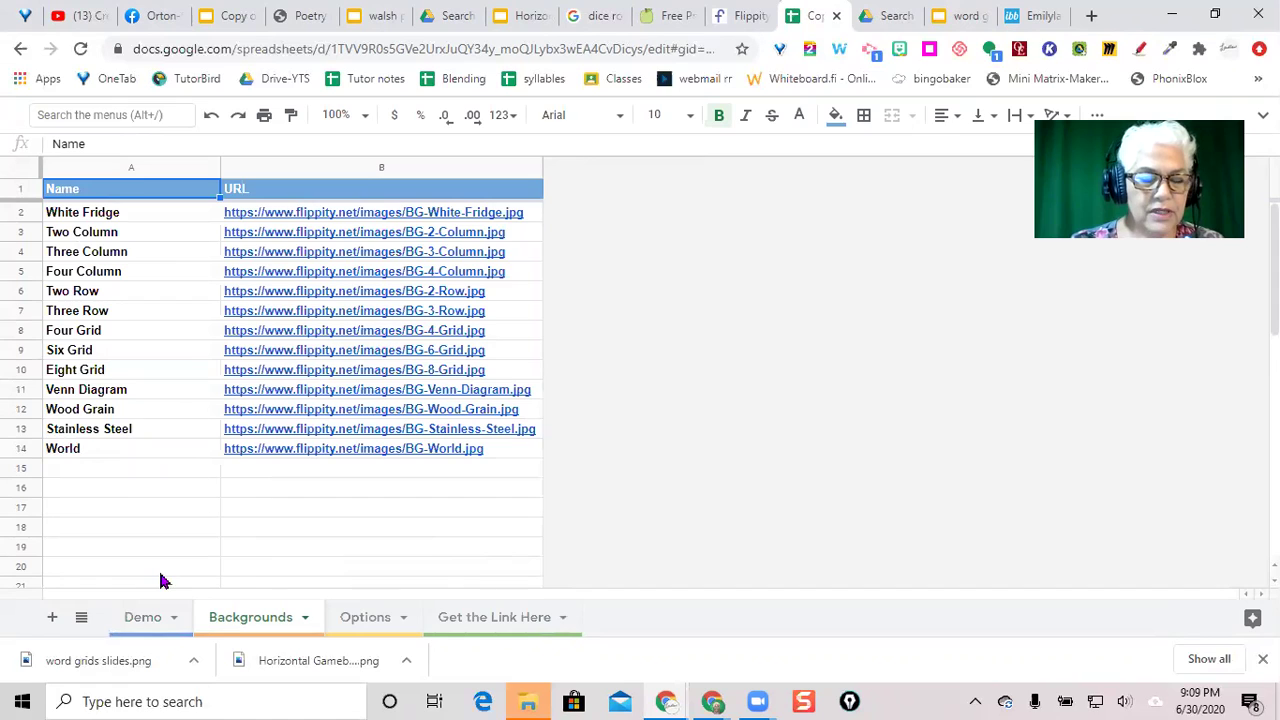
{"action": "left_click", "coordinate": [82, 470]}
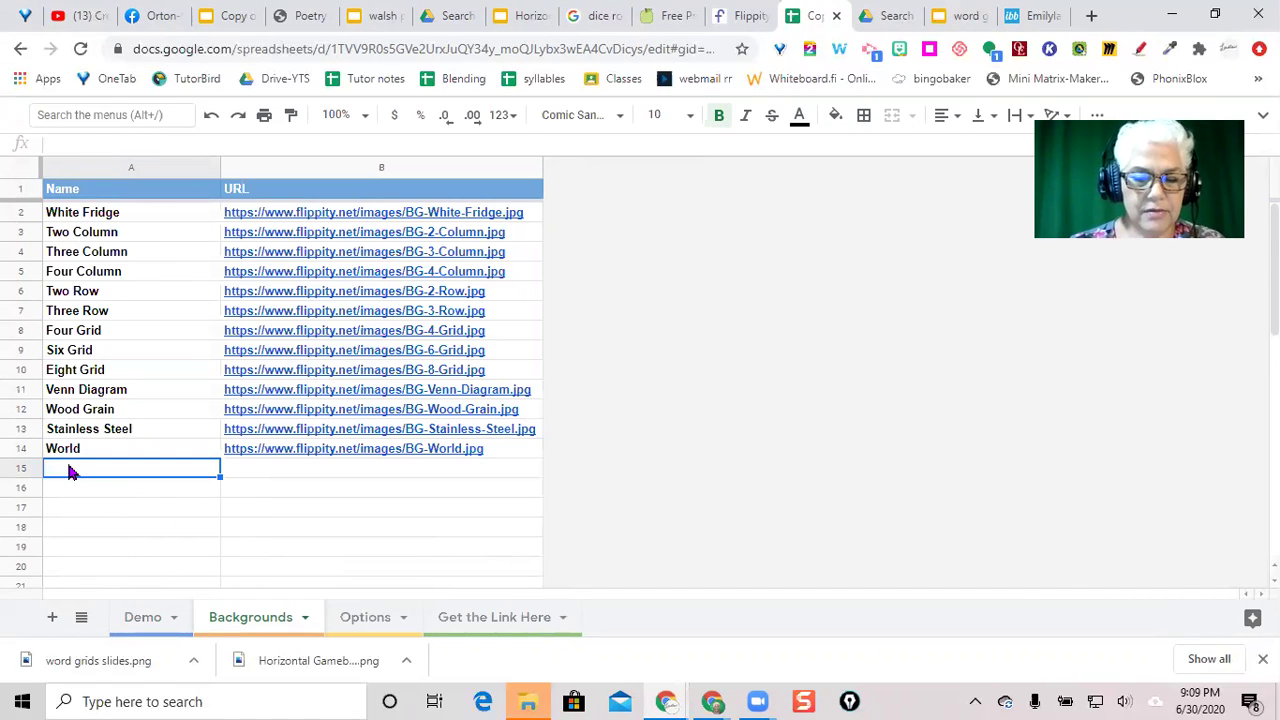
{"action": "type", "text": "g"}
{"action": "key", "text": "BackSpace"}
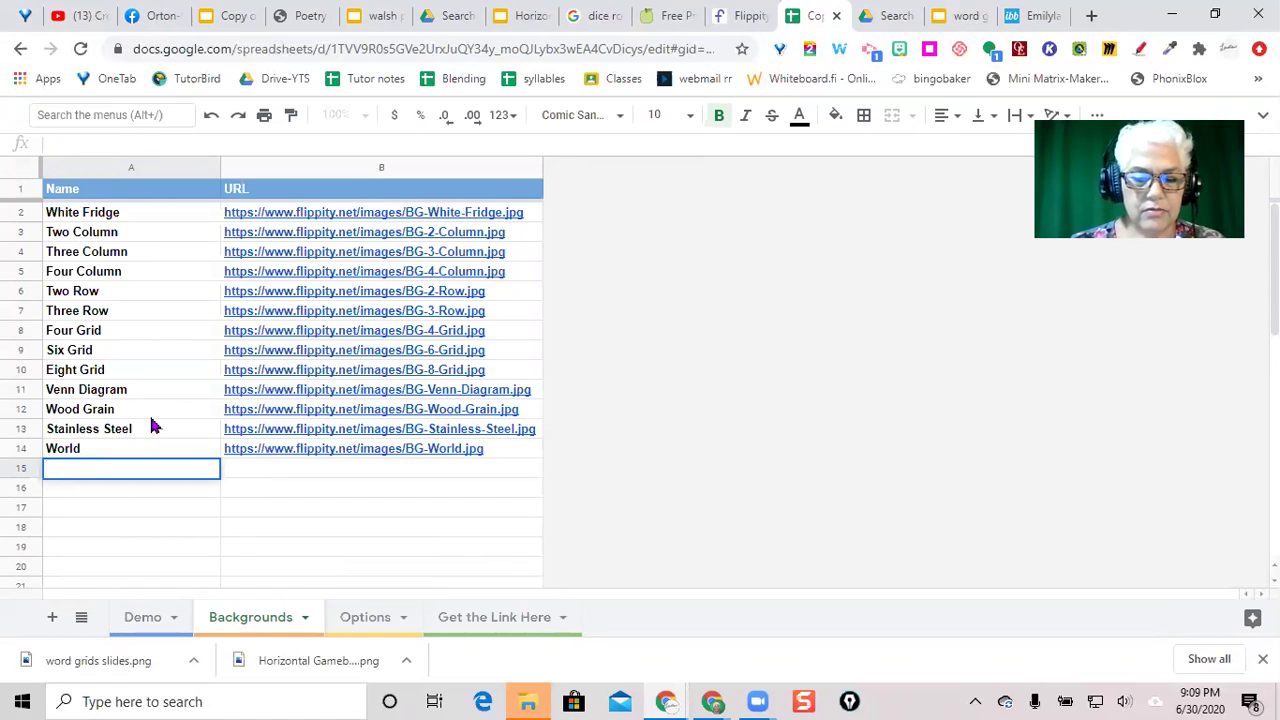
{"action": "type", "text": "grid"}
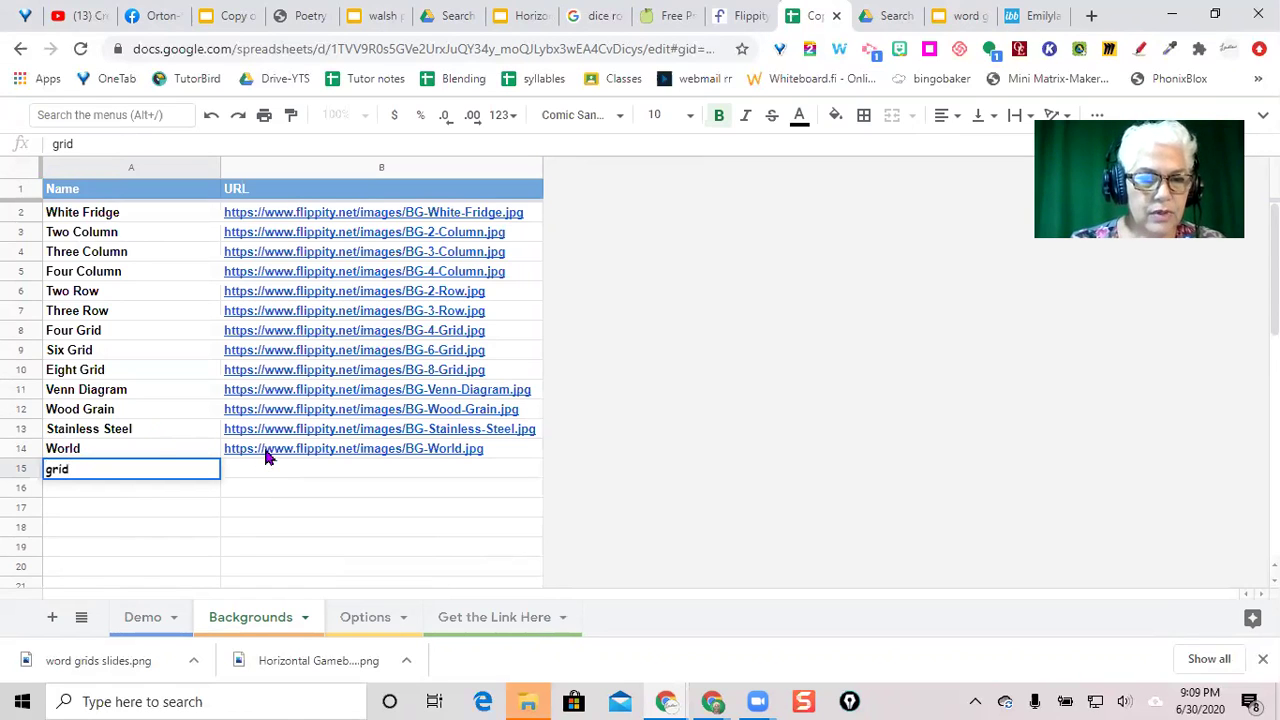
{"action": "left_click", "coordinate": [248, 470]}
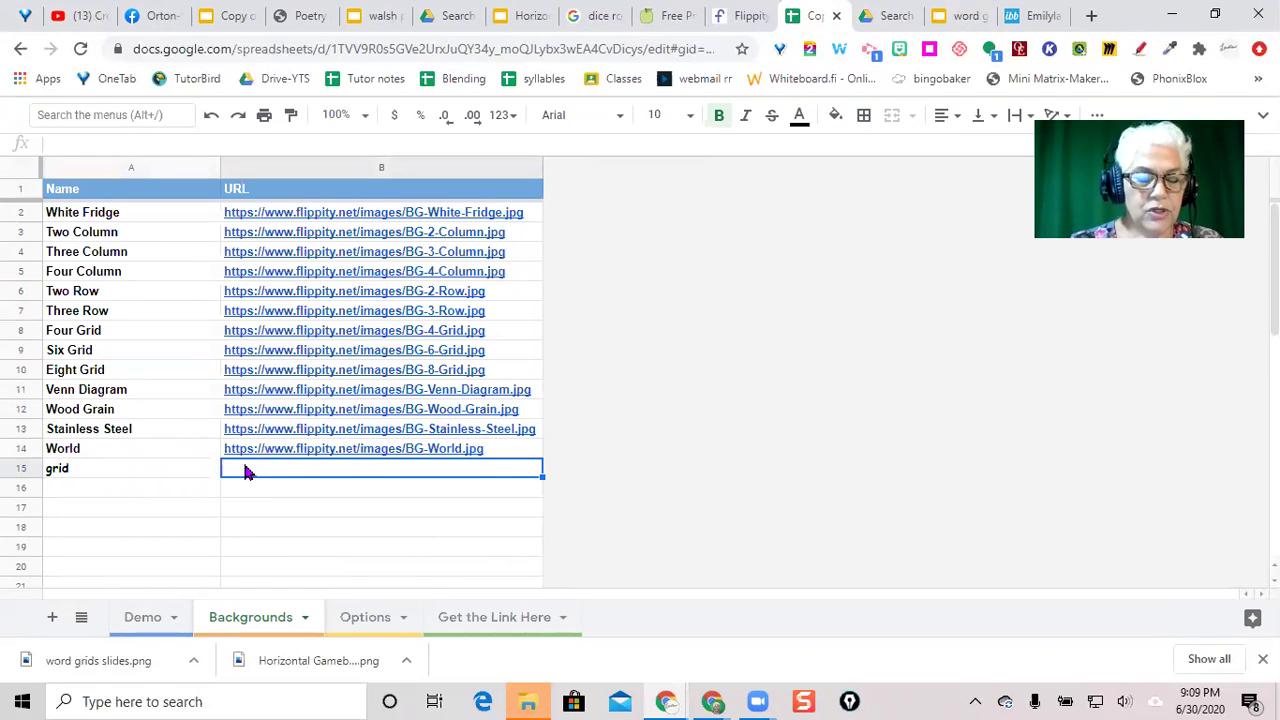
{"action": "type", "text": "https://i.ibb.co/YDNDTfD/word-grids-slides.png"}
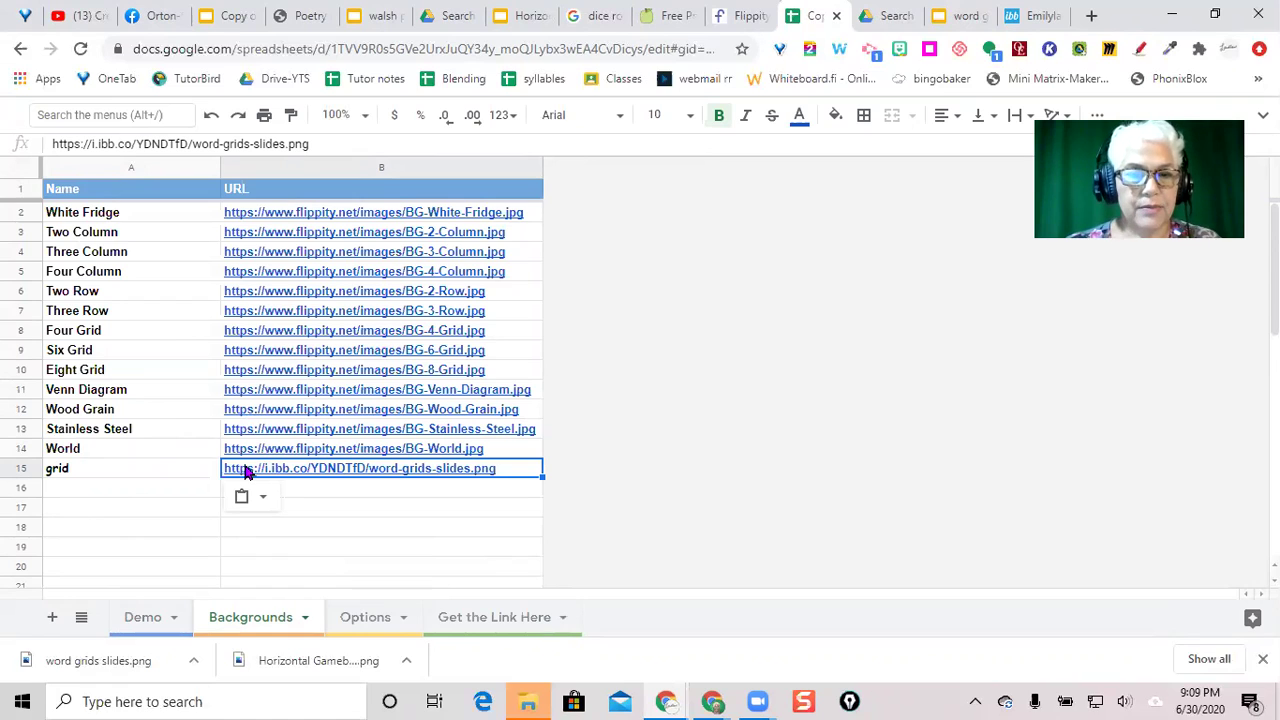
{"action": "left_click", "coordinate": [150, 617]}
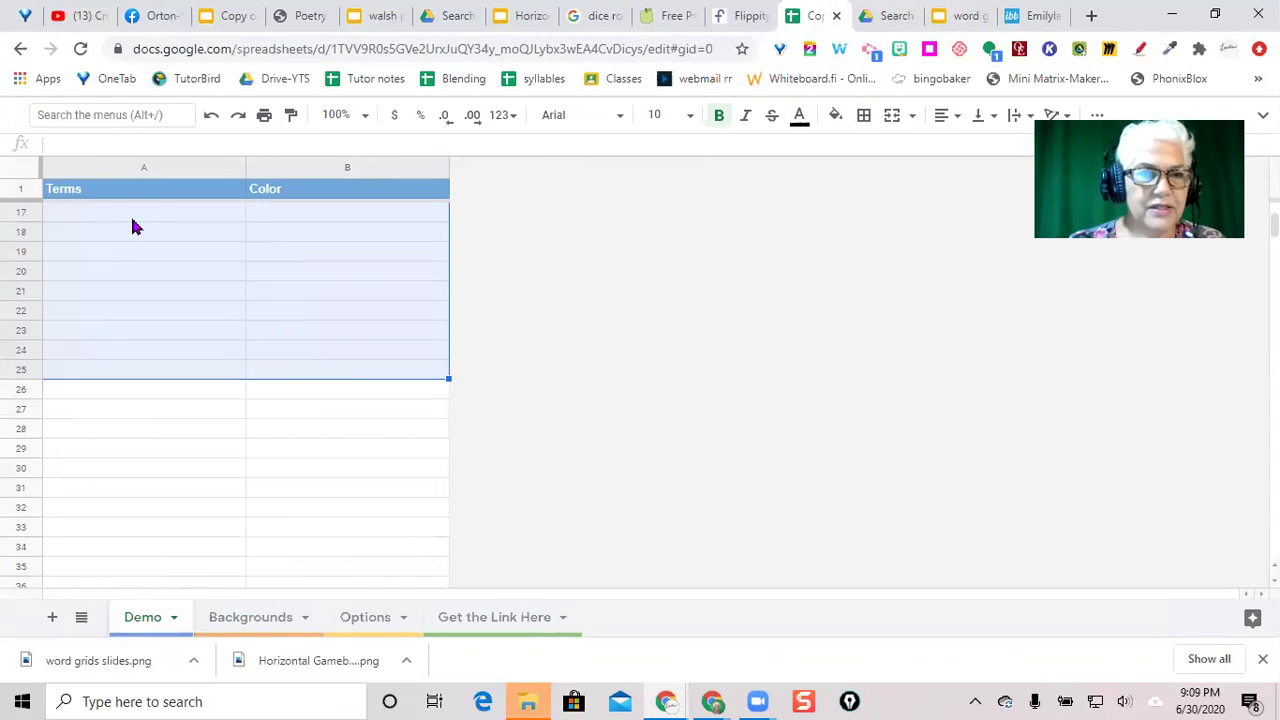
Fill A2:A15 with the first player's name and A16:A30 with the second player's name
{"action": "scroll", "coordinate": [130, 213], "scroll_direction": "up", "scroll_amount": 3}
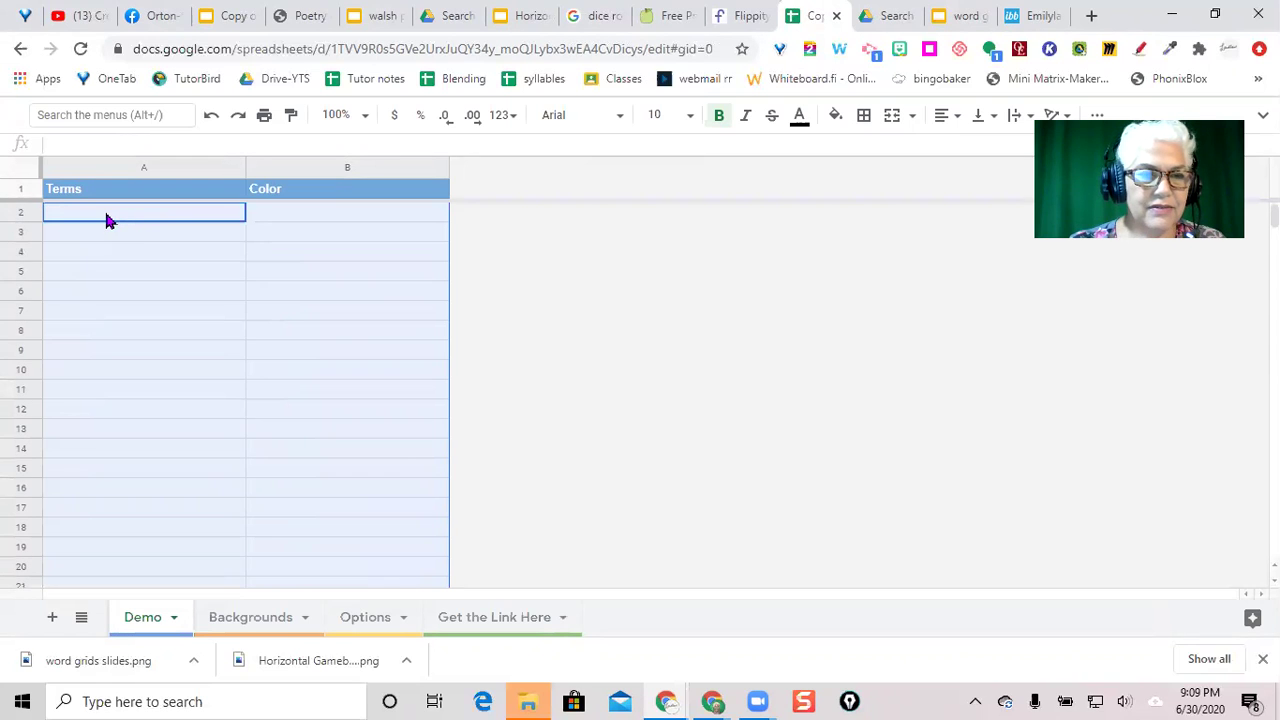
{"action": "left_click", "coordinate": [85, 219]}
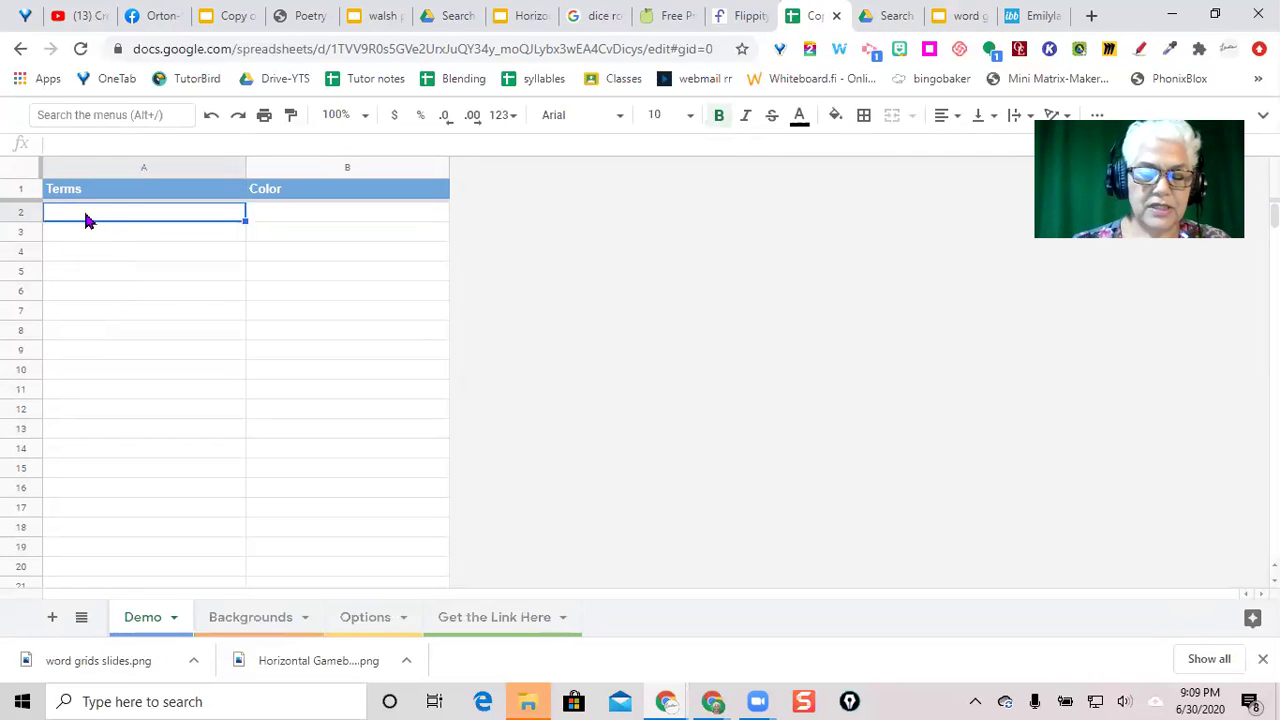
{"action": "type", "text": "Sa"}
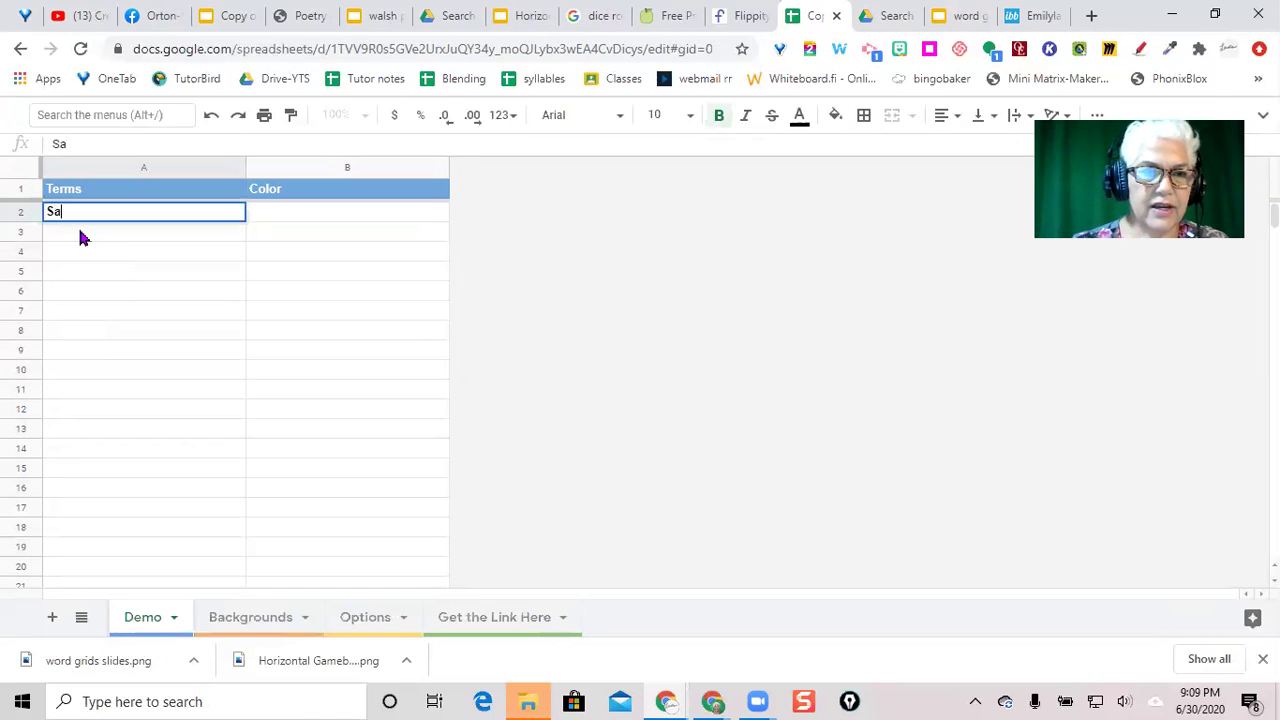
{"action": "type", "text": "rah"}
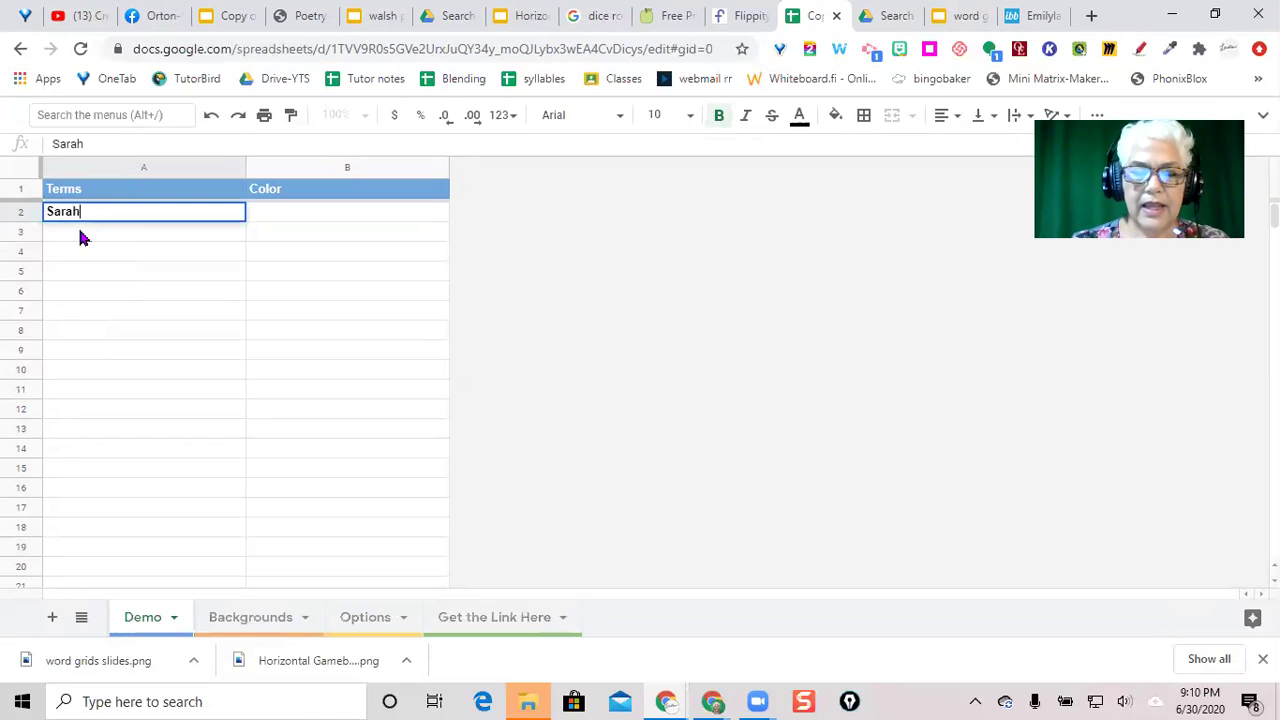
{"action": "key", "text": "Return"}
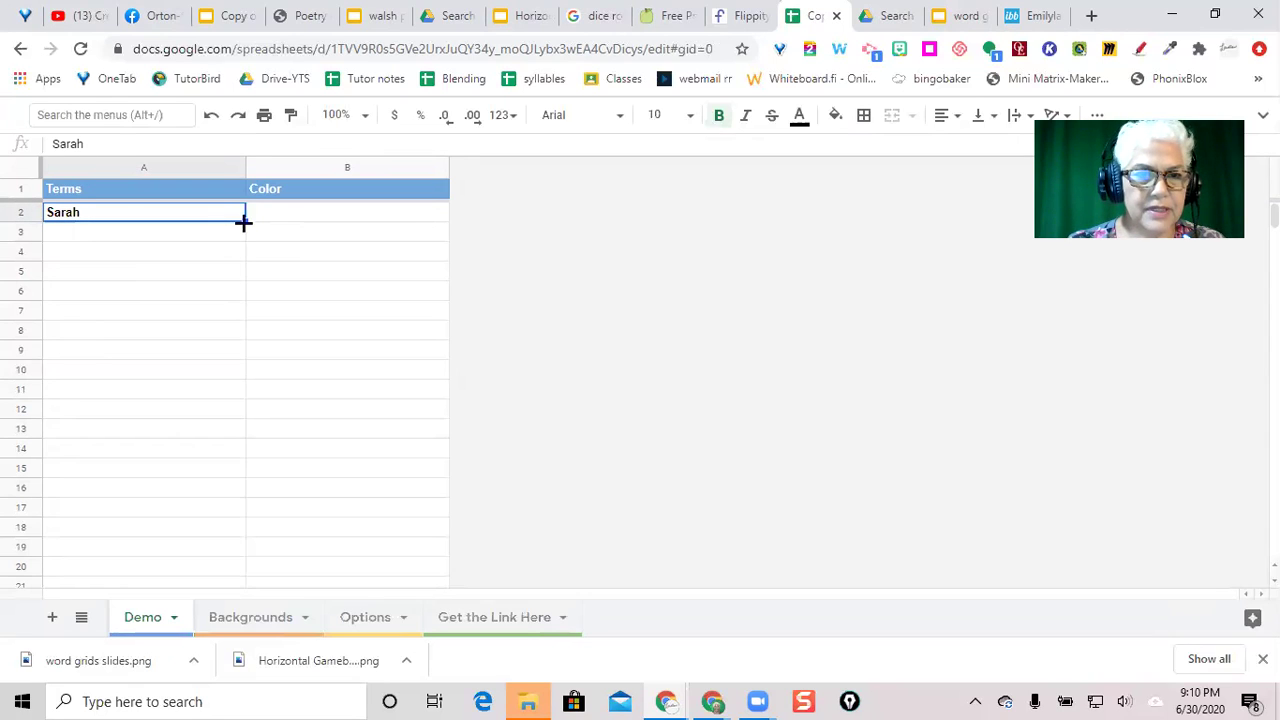
{"action": "left_click_drag", "start_coordinate": [244, 222], "coordinate": [215, 483]}
{"action": "left_click", "coordinate": [84, 495]}
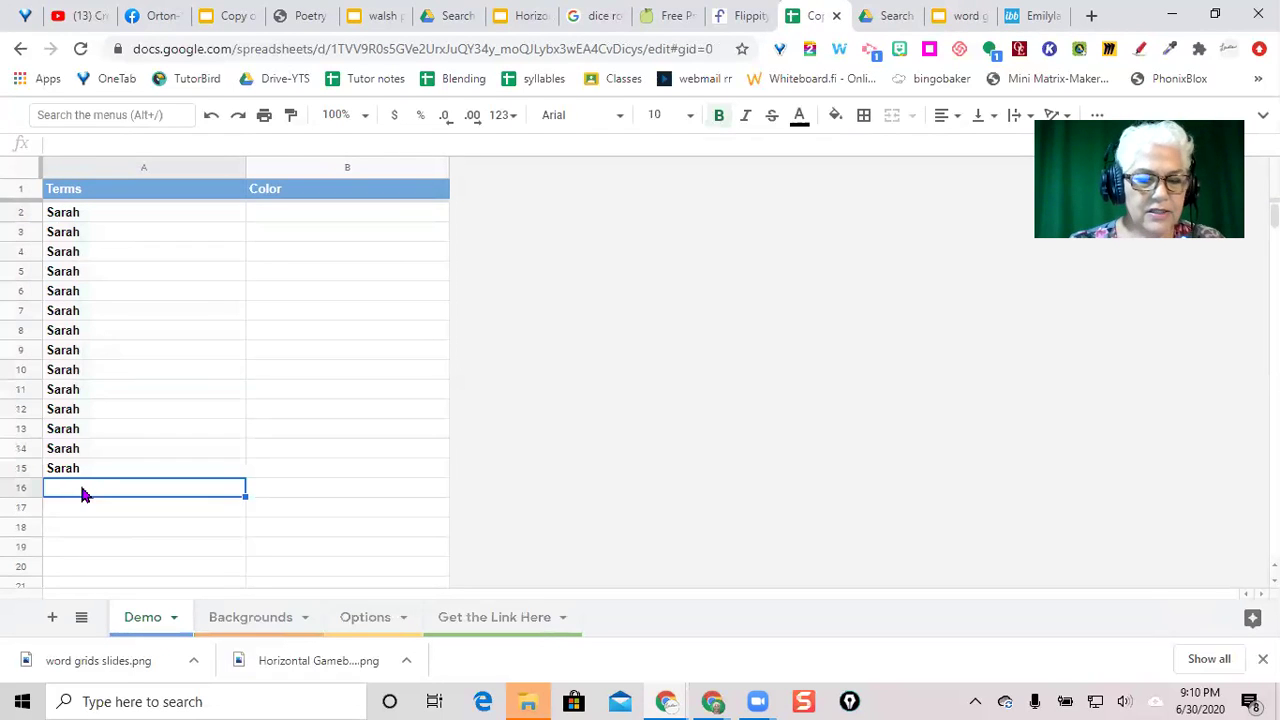
{"action": "type", "text": "Mrs. L"}
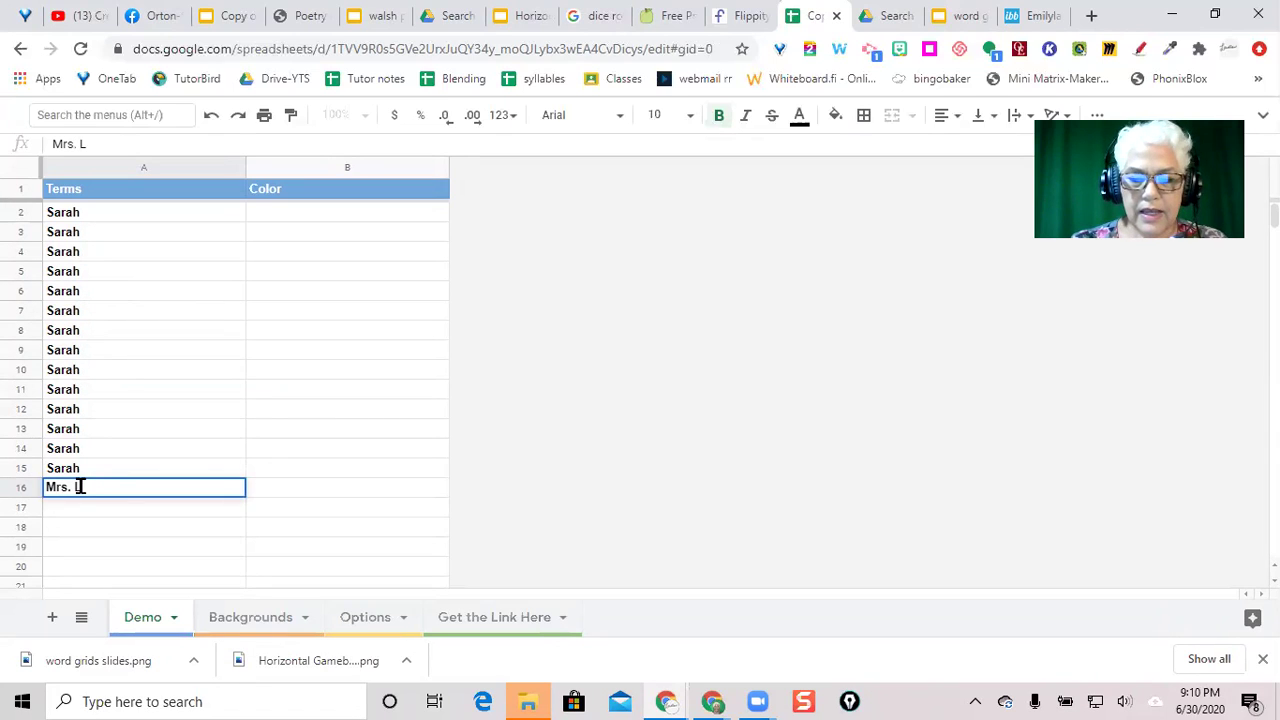
{"action": "key", "text": "Return"}
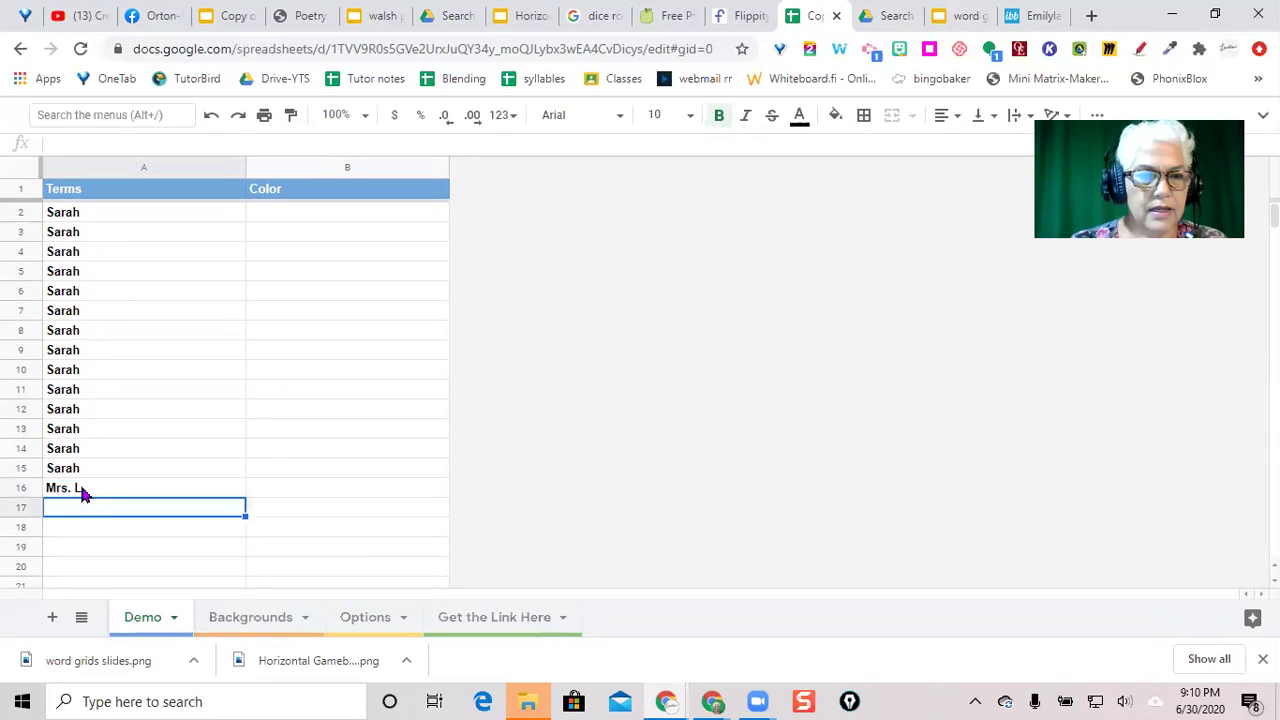
{"action": "left_click", "coordinate": [84, 492]}
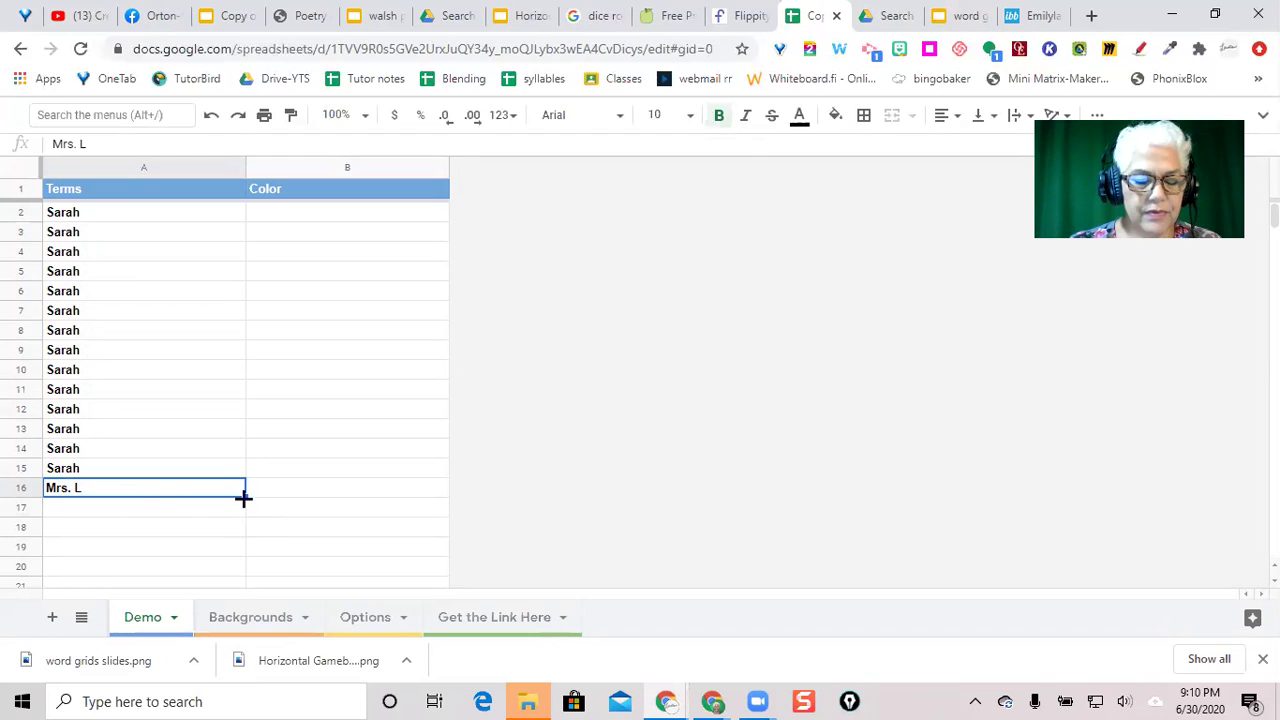
{"action": "left_click_drag", "start_coordinate": [244, 498], "coordinate": [226, 568]}
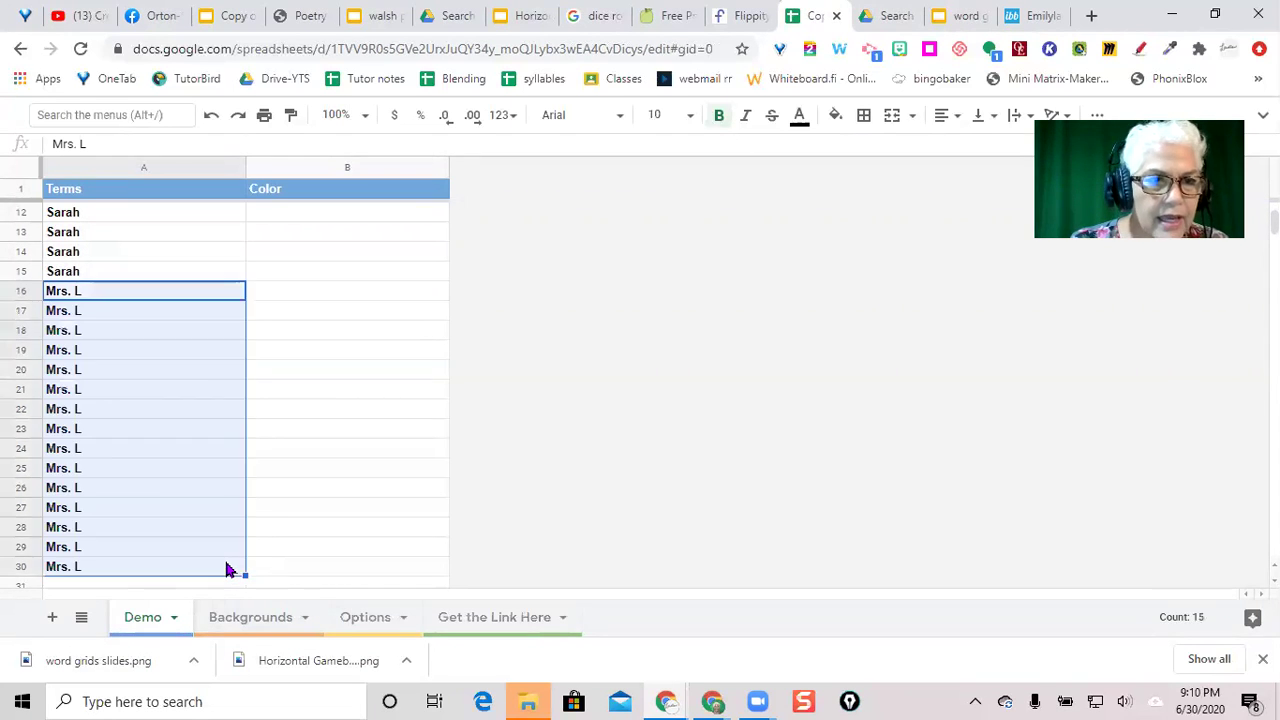
Fill B2:B15 with Green and B16:B30 with Blue
{"action": "scroll", "coordinate": [350, 348], "scroll_direction": "up", "scroll_amount": 3}
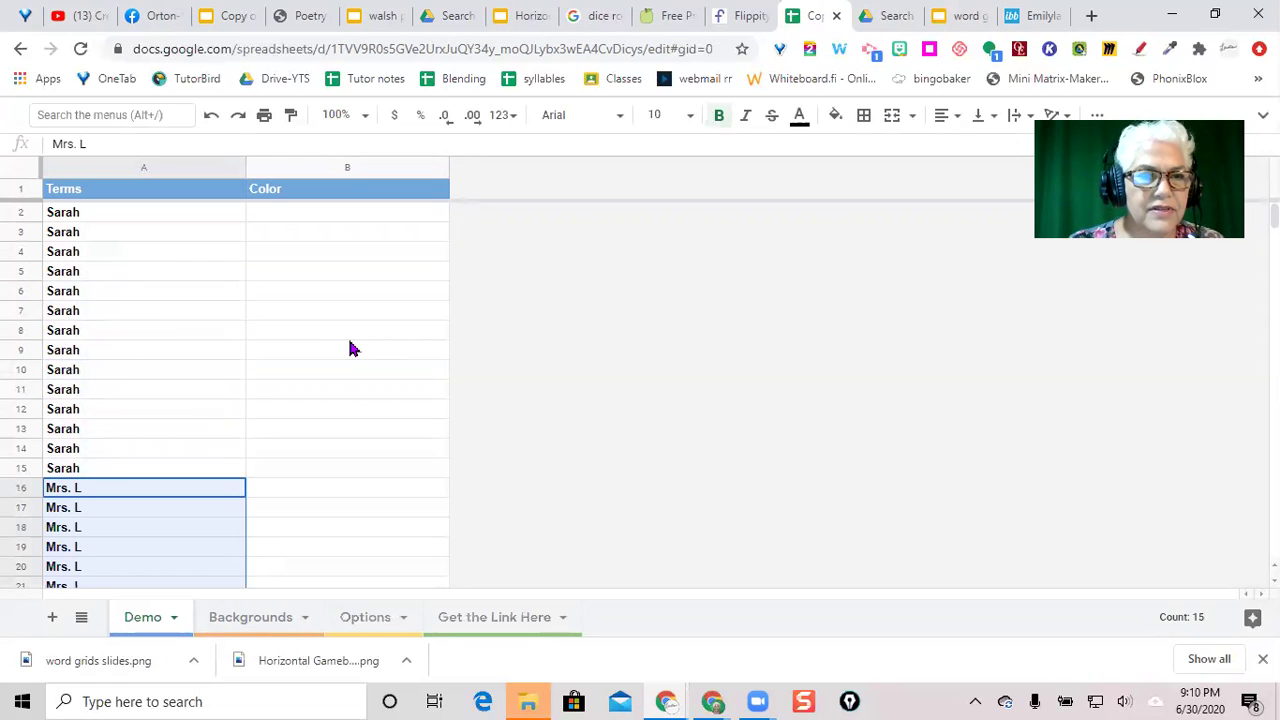
{"action": "left_click", "coordinate": [335, 222]}
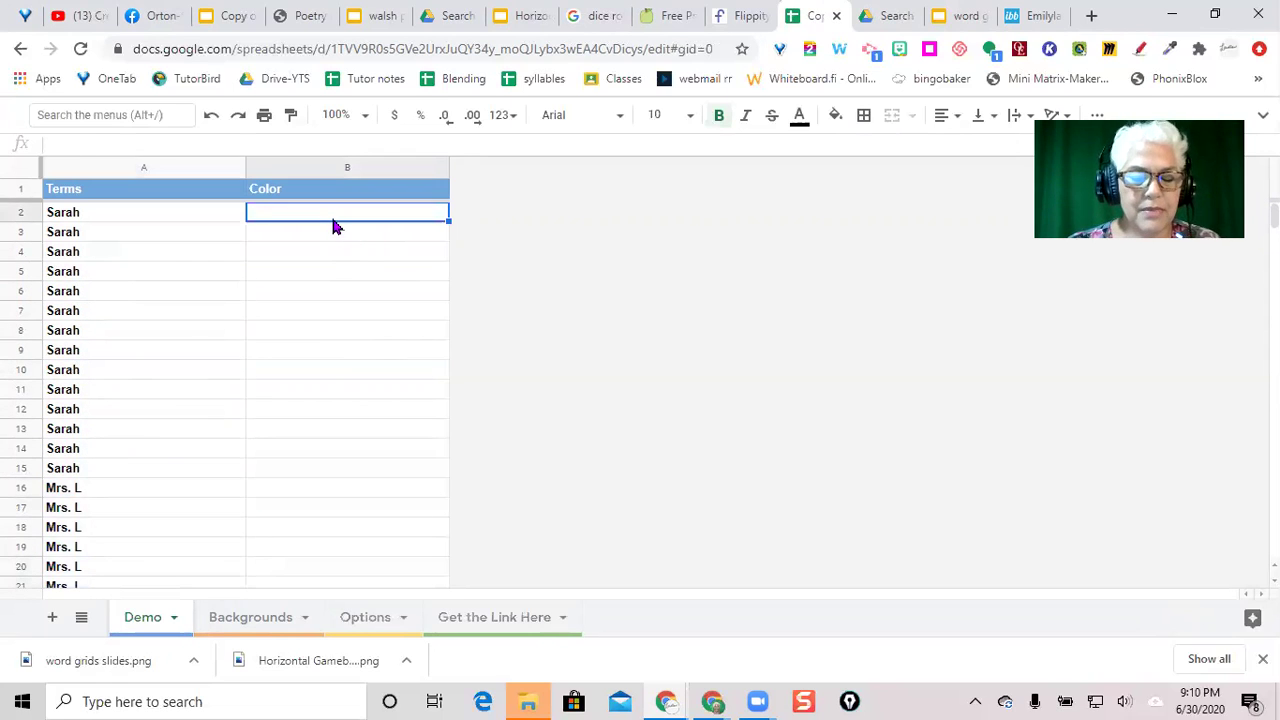
{"action": "type", "text": "Green"}
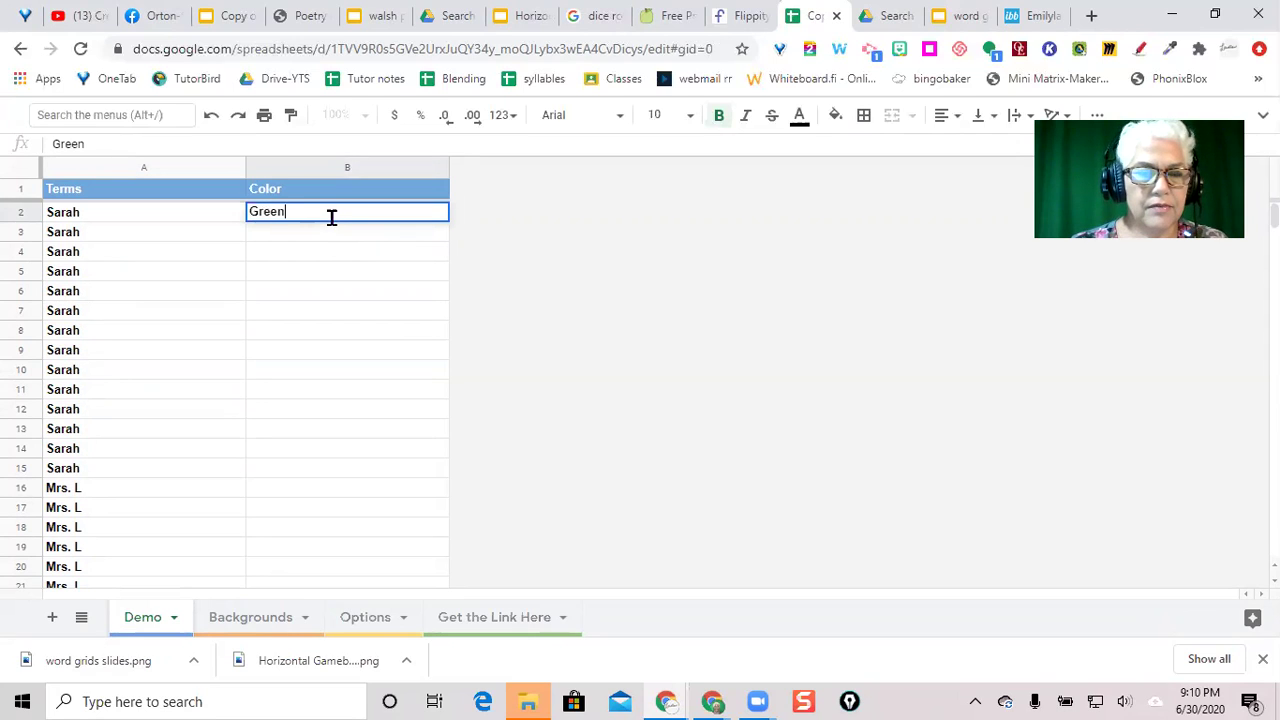
{"action": "key", "text": "Return"}
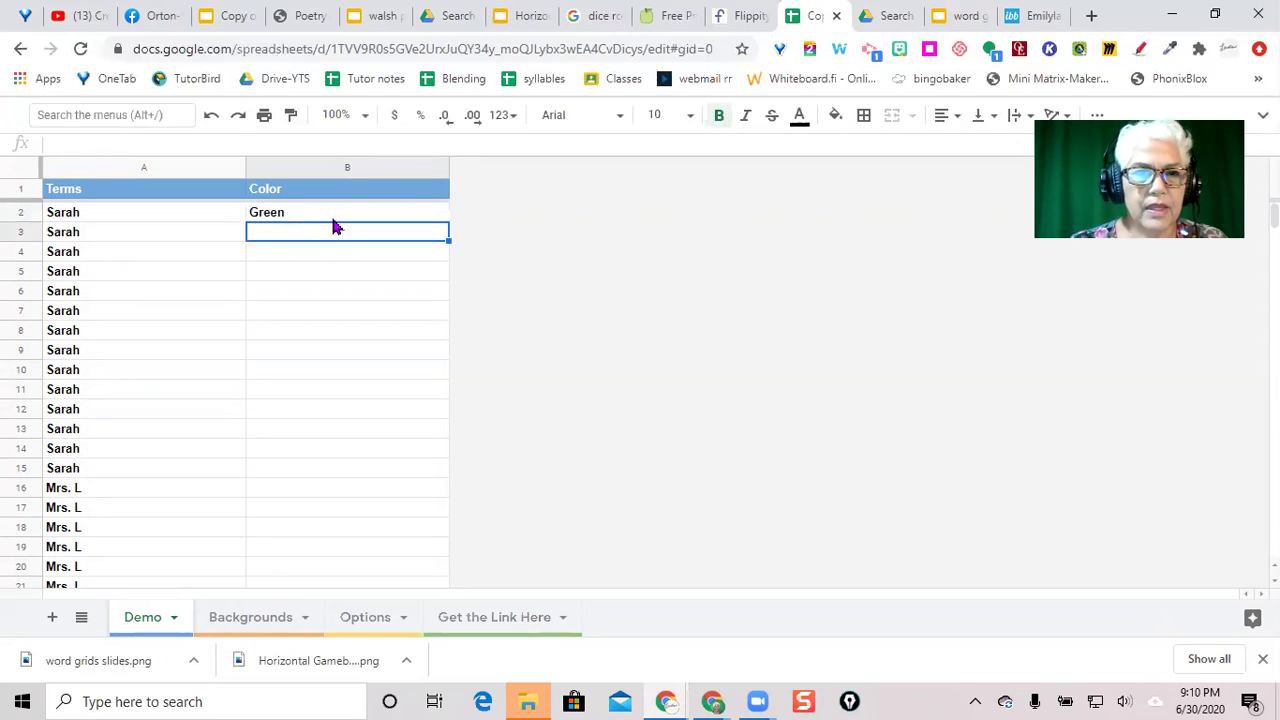
{"action": "left_click", "coordinate": [334, 221]}
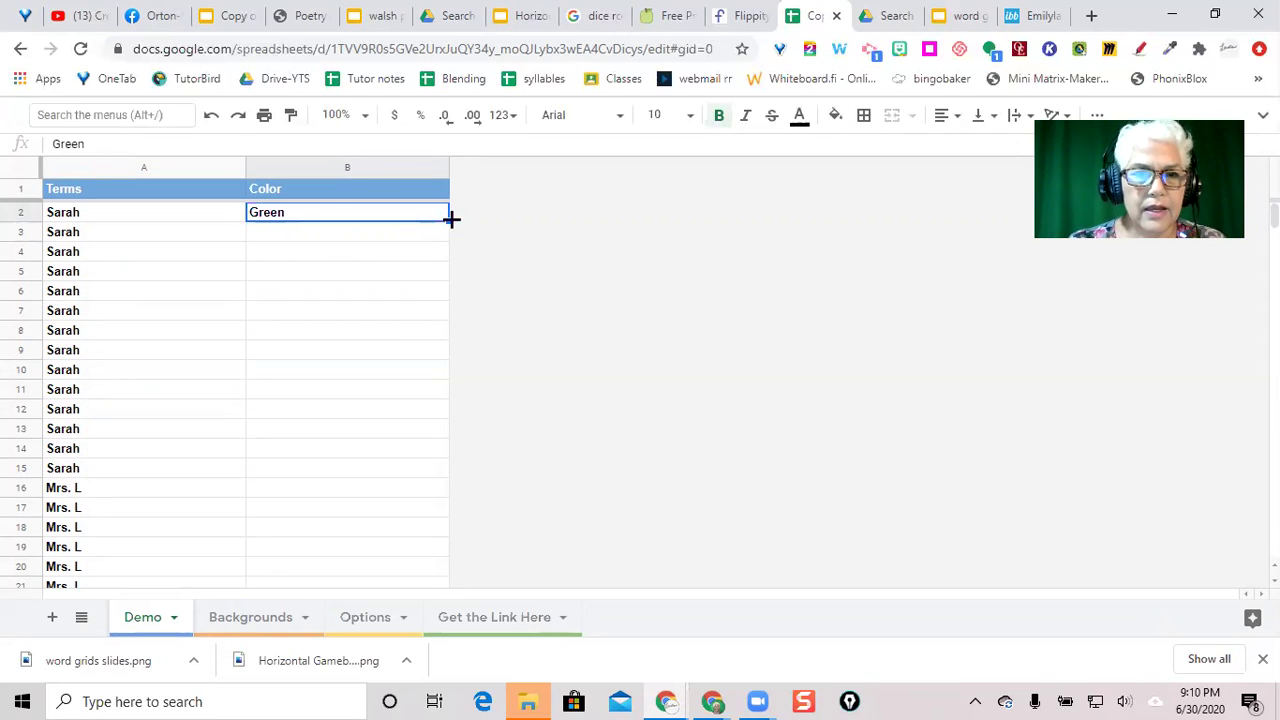
{"action": "left_click_drag", "start_coordinate": [450, 218], "coordinate": [437, 467]}
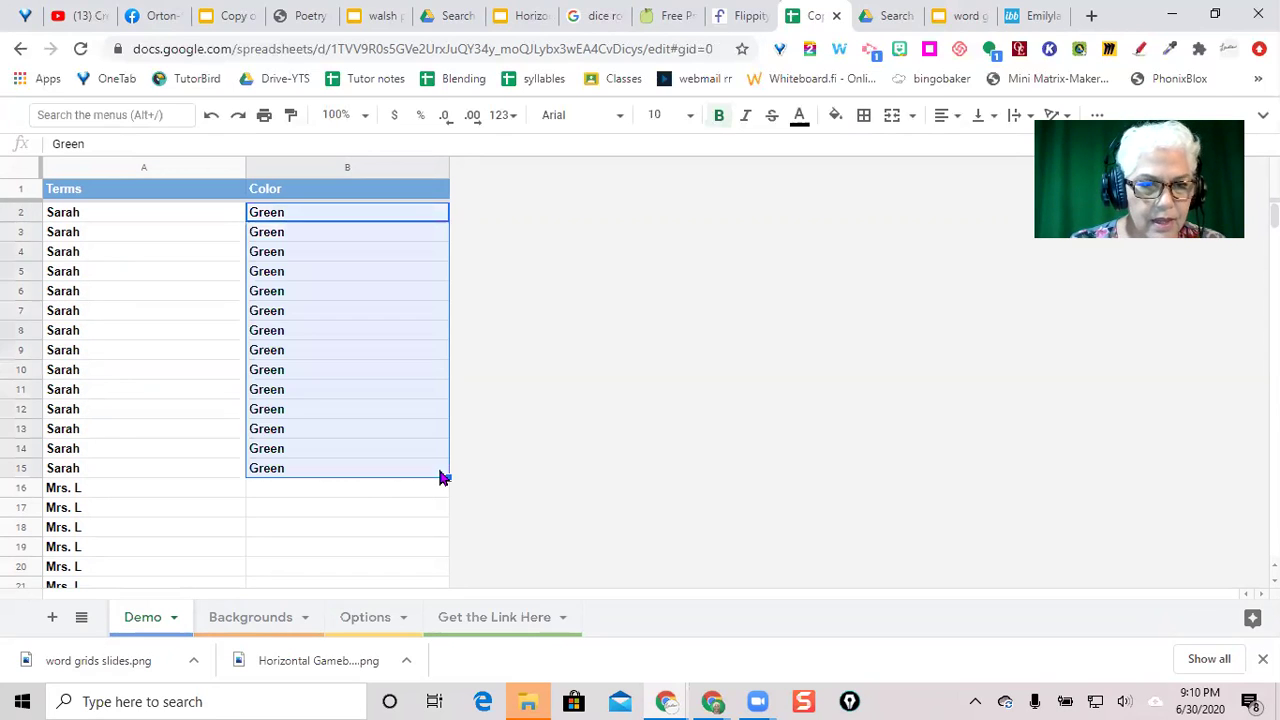
{"action": "left_click", "coordinate": [300, 487]}
{"action": "type", "text": "Blue"}
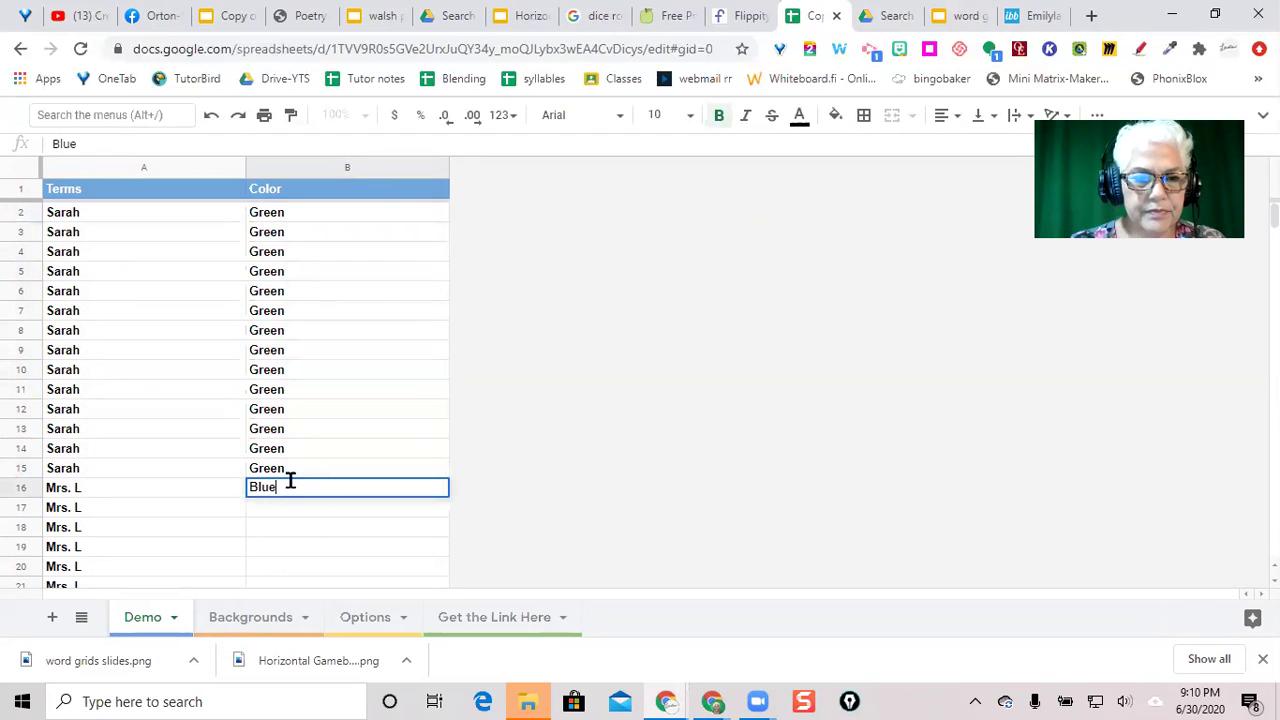
{"action": "key", "text": "Return"}
{"action": "left_click", "coordinate": [292, 484]}
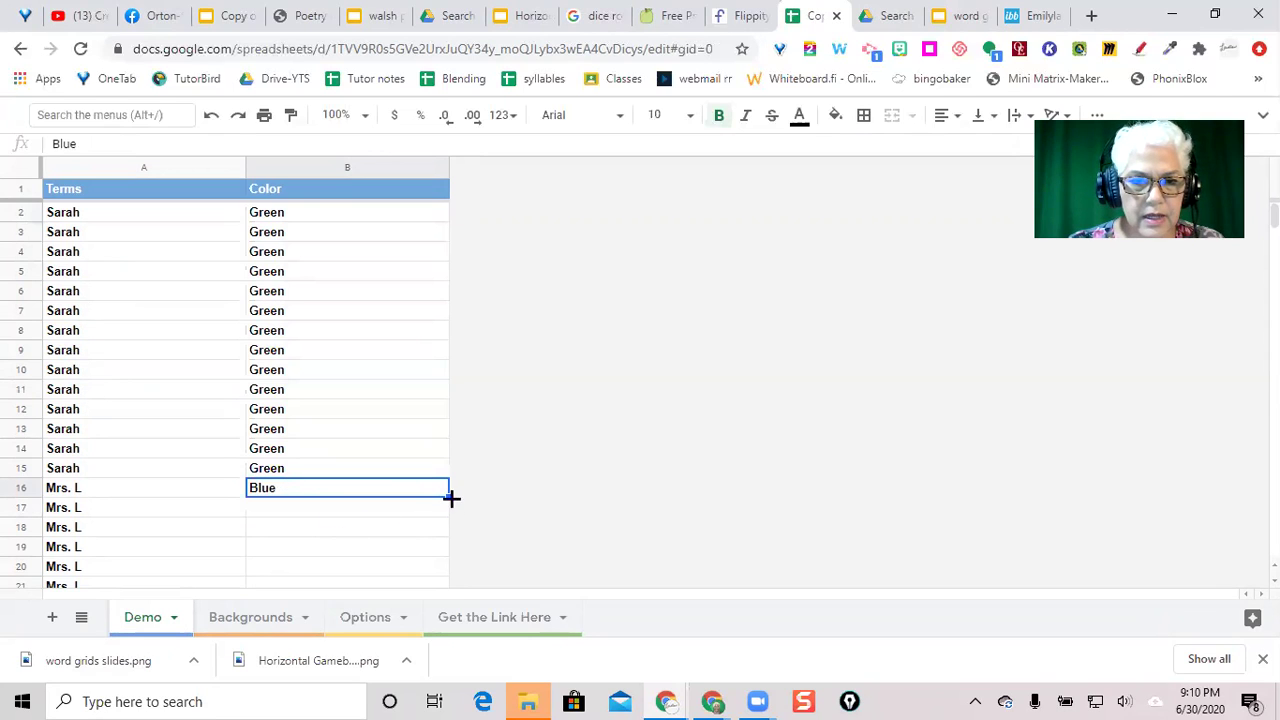
{"action": "left_click_drag", "start_coordinate": [448, 494], "coordinate": [432, 384]}
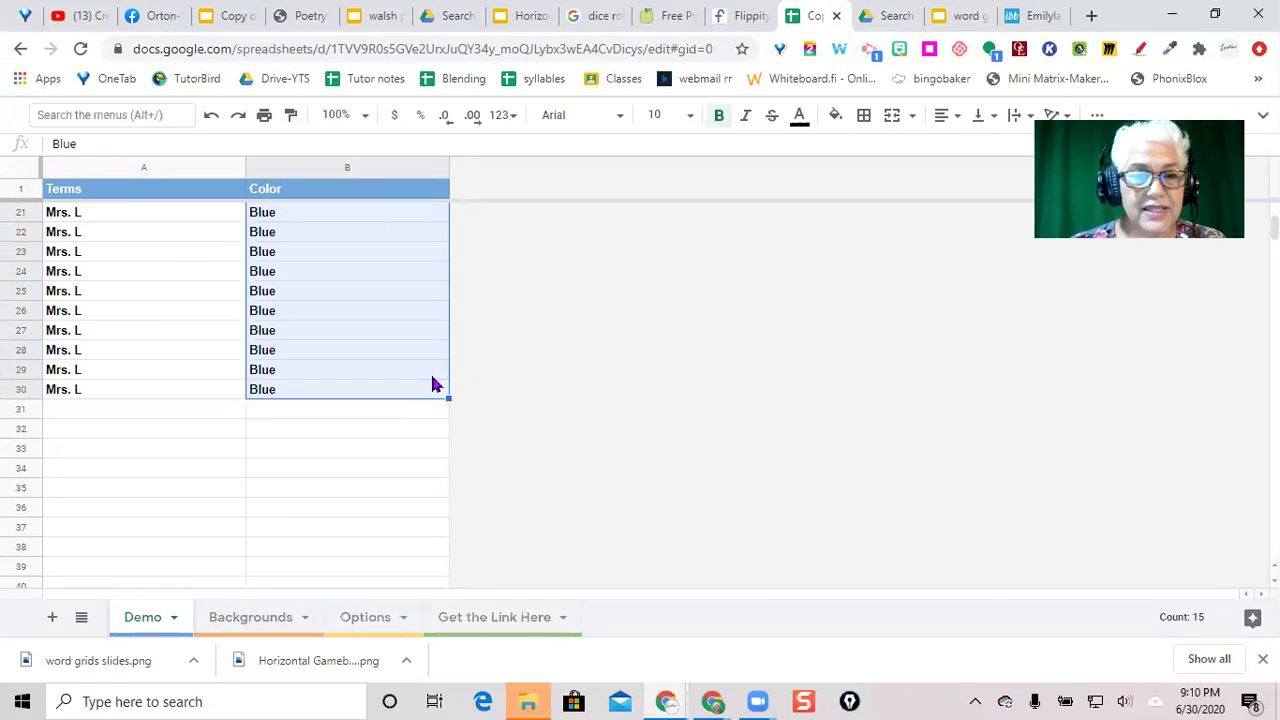
{"action": "scroll", "coordinate": [100, 190], "scroll_direction": "up", "scroll_amount": 5}
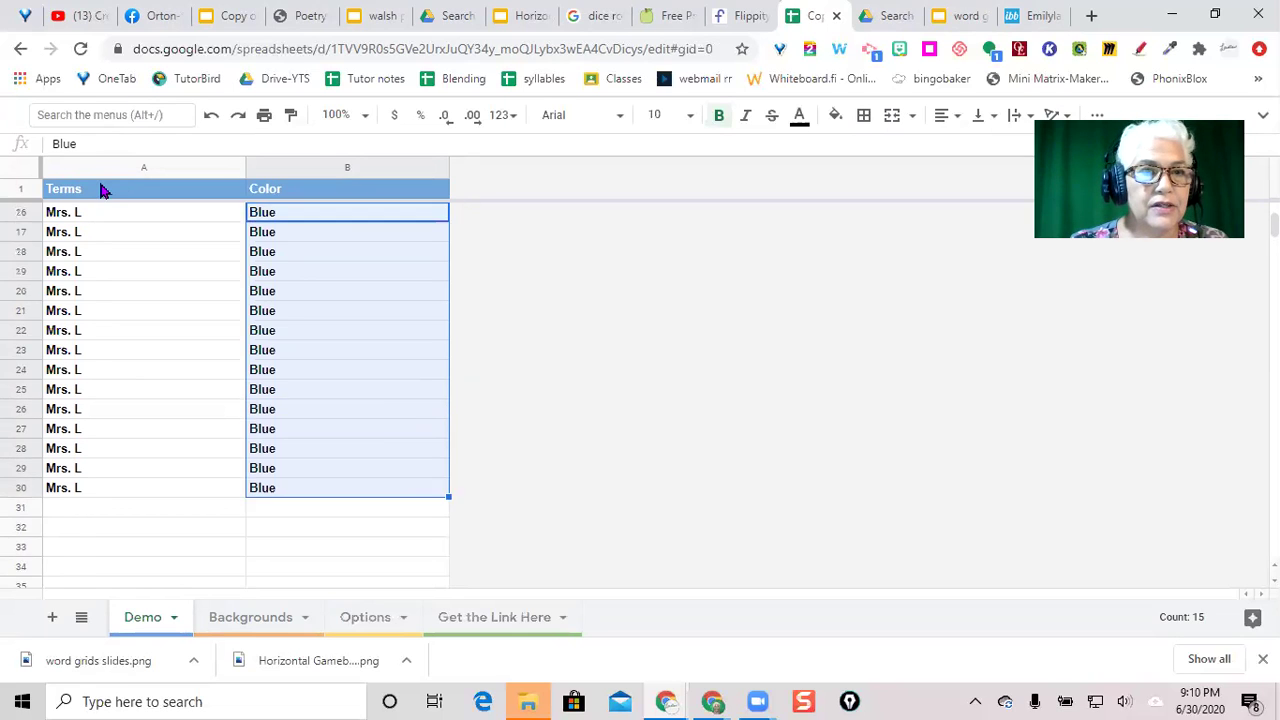
{"action": "scroll", "coordinate": [100, 190], "scroll_direction": "up", "scroll_amount": 2}
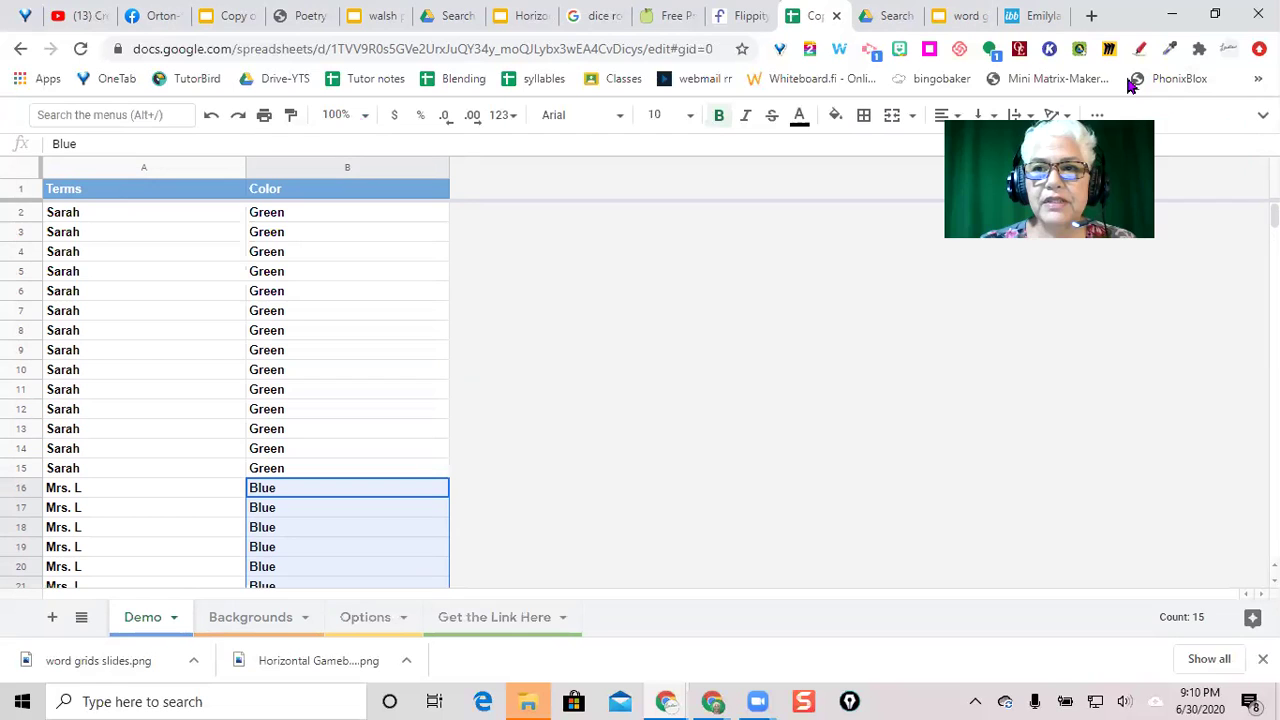
Rename the Demo sheet tab to 'vccv grid'
{"action": "left_click", "coordinate": [1263, 115]}
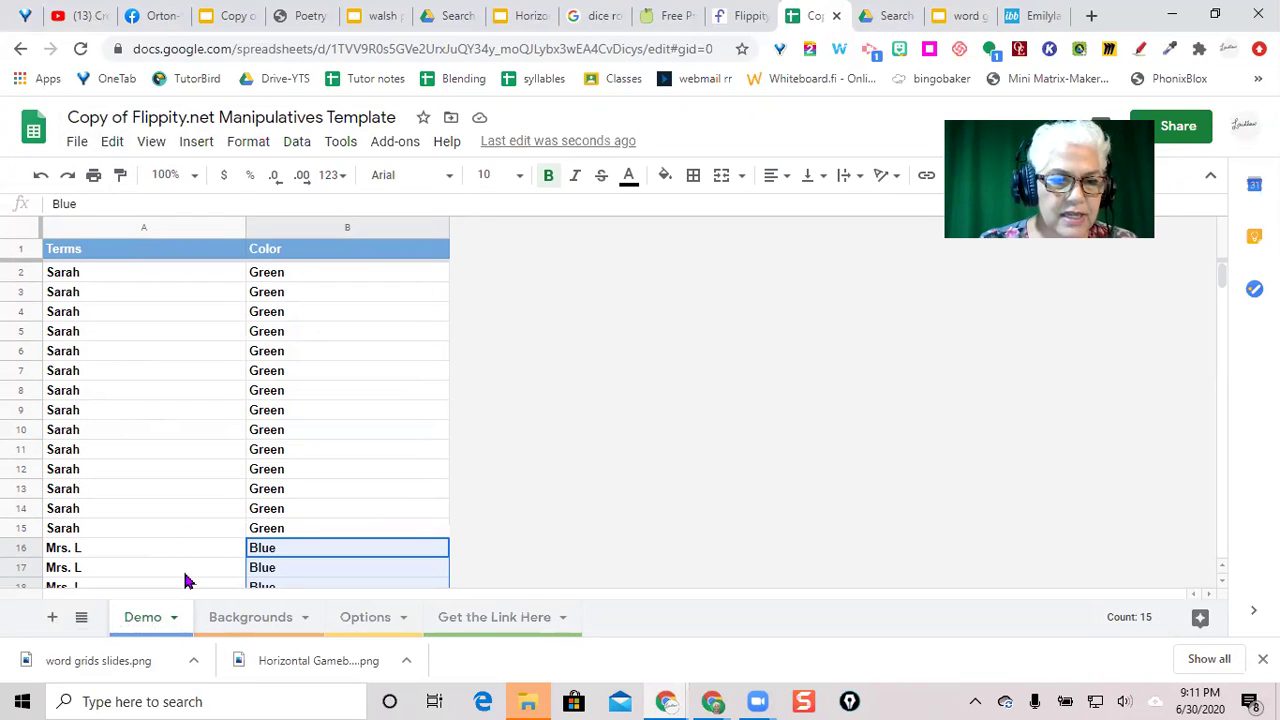
{"action": "left_click", "coordinate": [173, 617]}
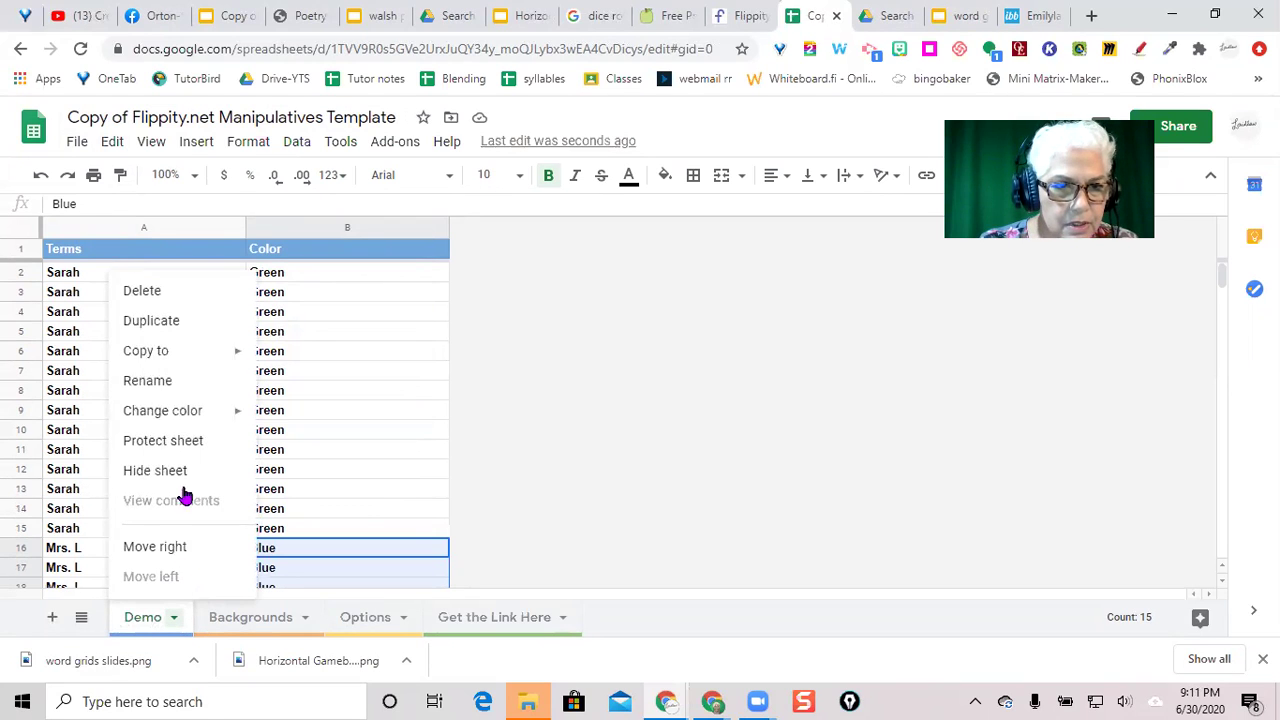
{"action": "left_click", "coordinate": [148, 381]}
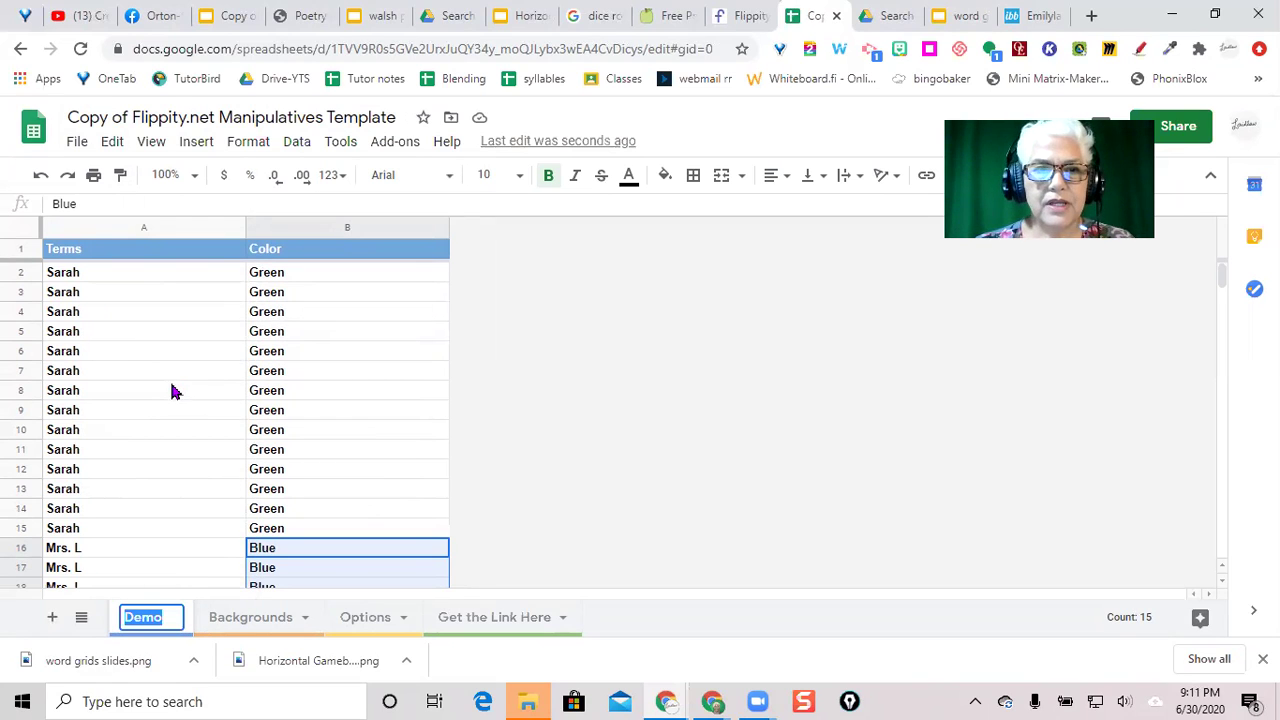
{"action": "type", "text": "vc"}
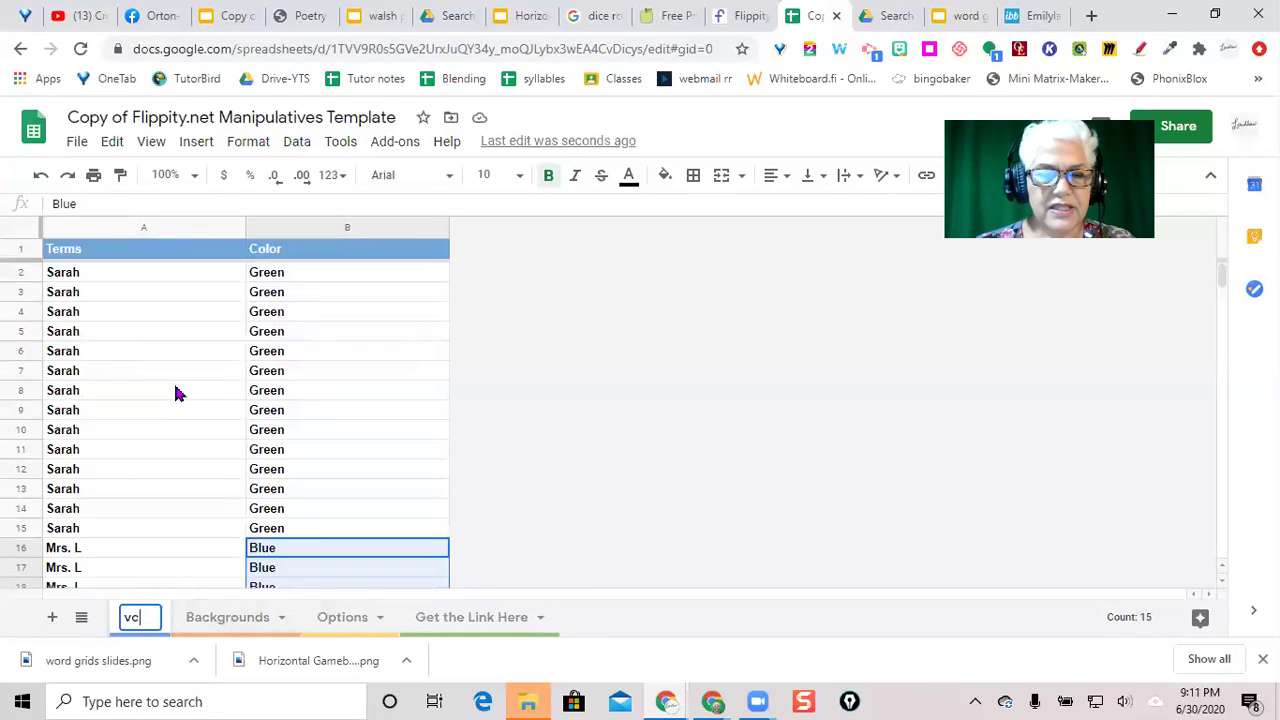
{"action": "type", "text": "cv G"}
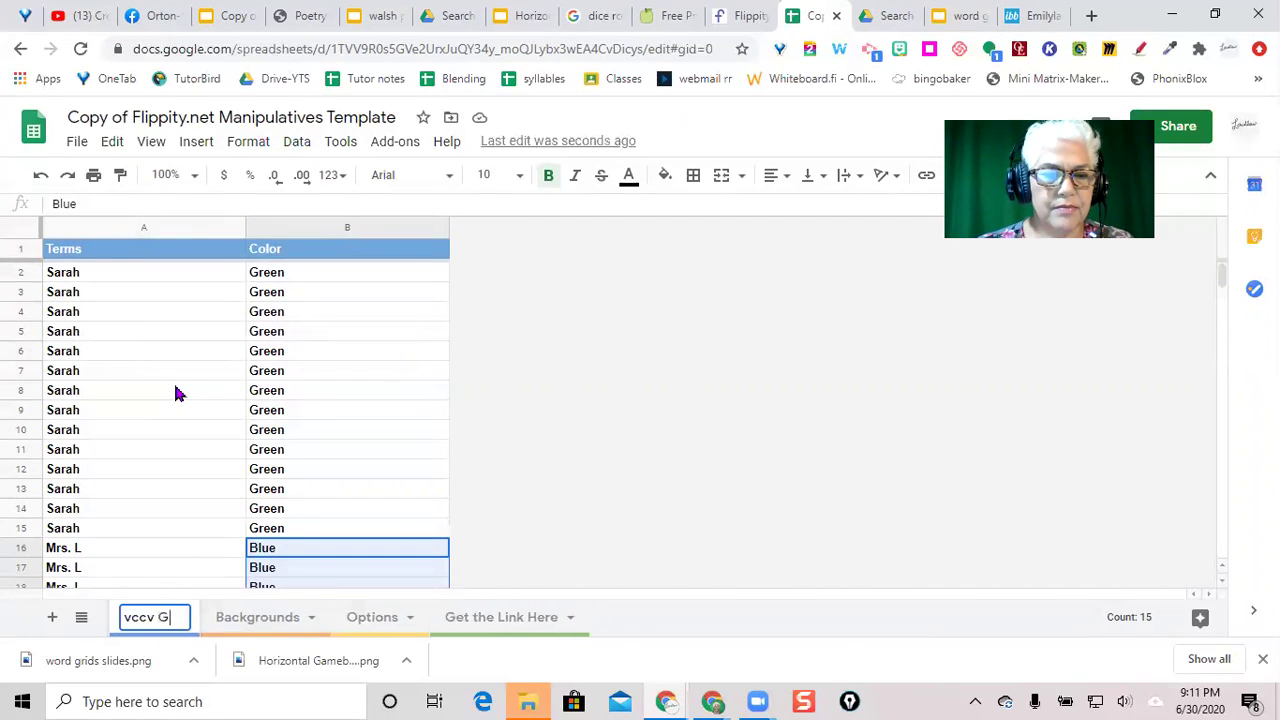
{"action": "key", "text": "BackSpace"}
{"action": "key", "text": "BackSpace"}
{"action": "type", "text": "grid"}
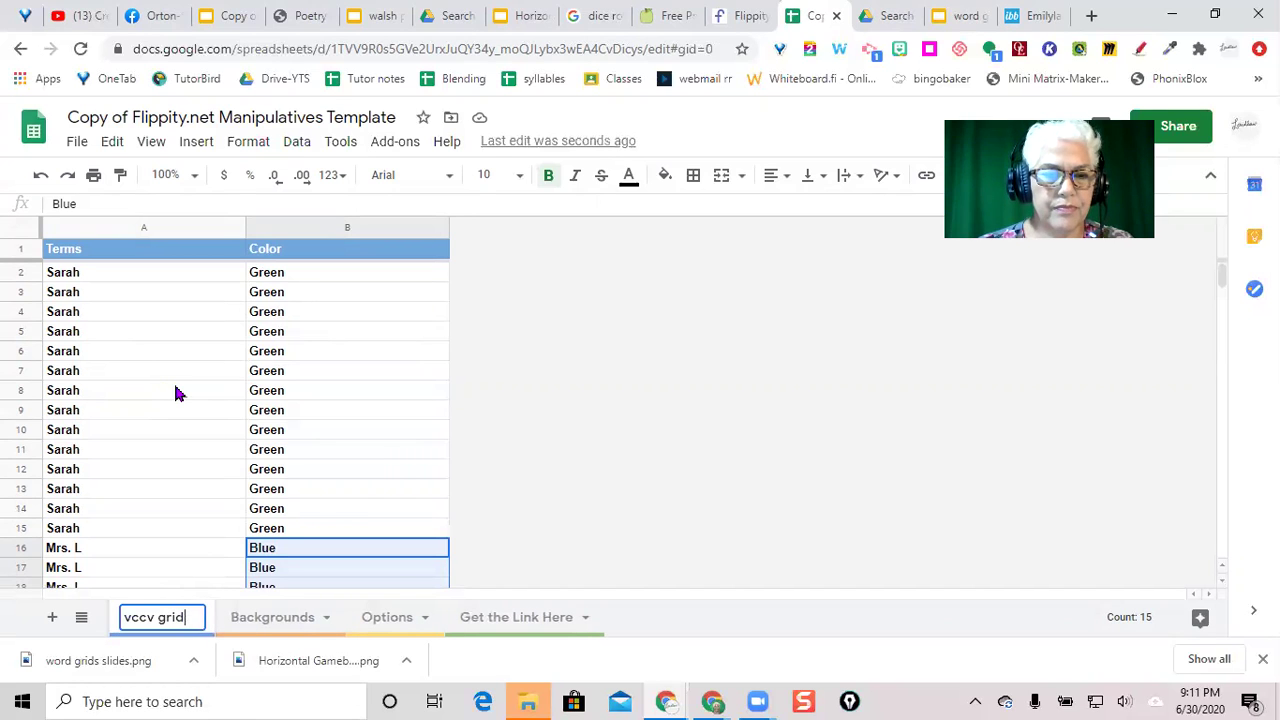
{"action": "key", "text": "Return"}
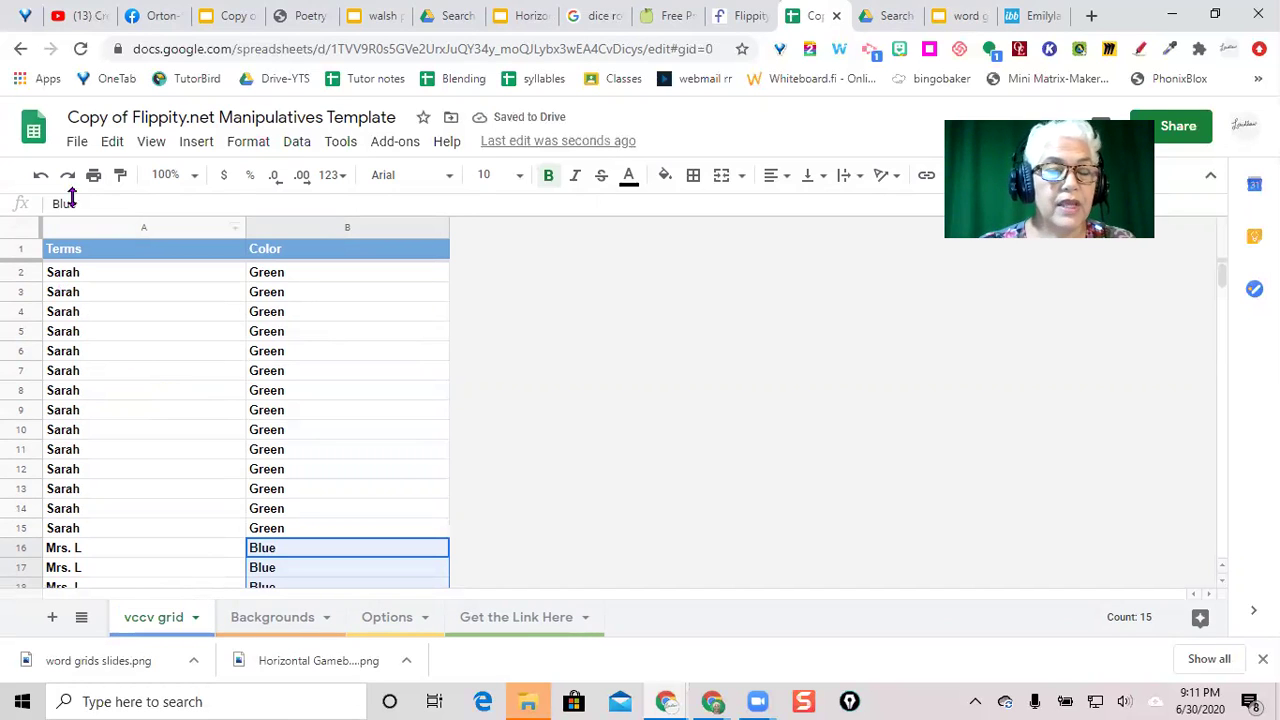
Publish the entire spreadsheet to the web as a web page
{"action": "left_click", "coordinate": [77, 146]}
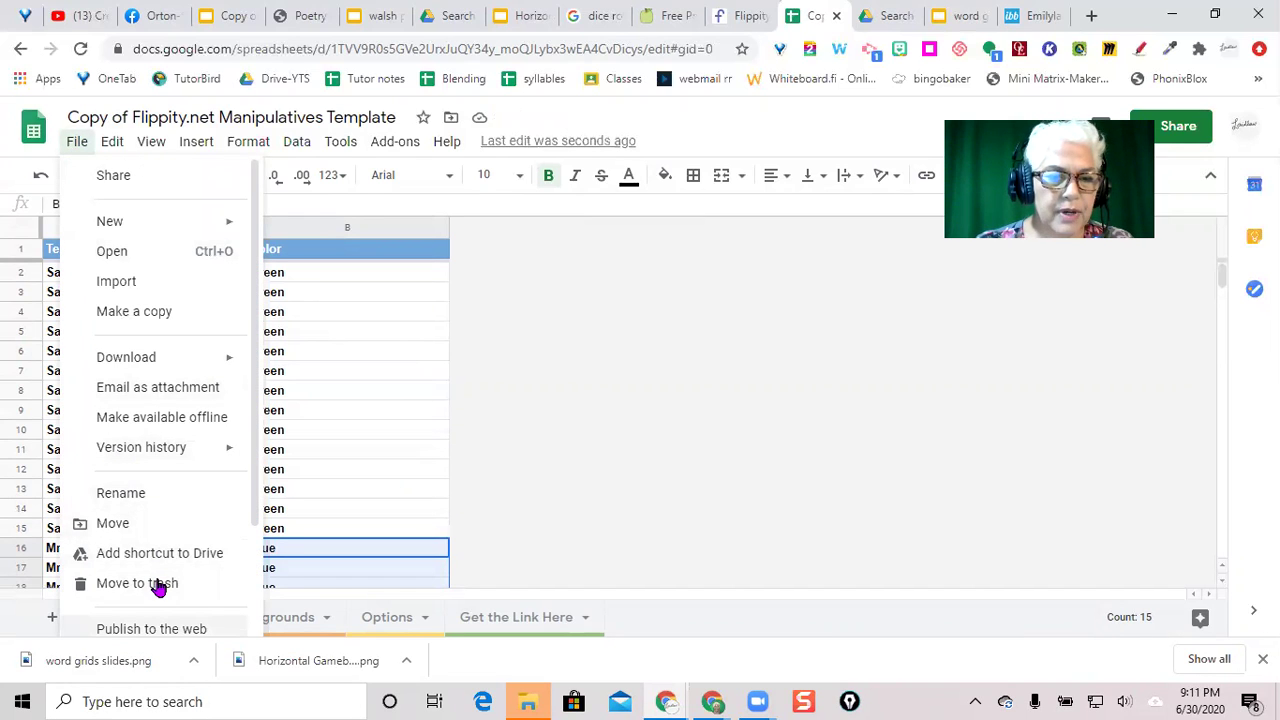
{"action": "key", "text": "Down"}
{"action": "key", "text": "Return"}
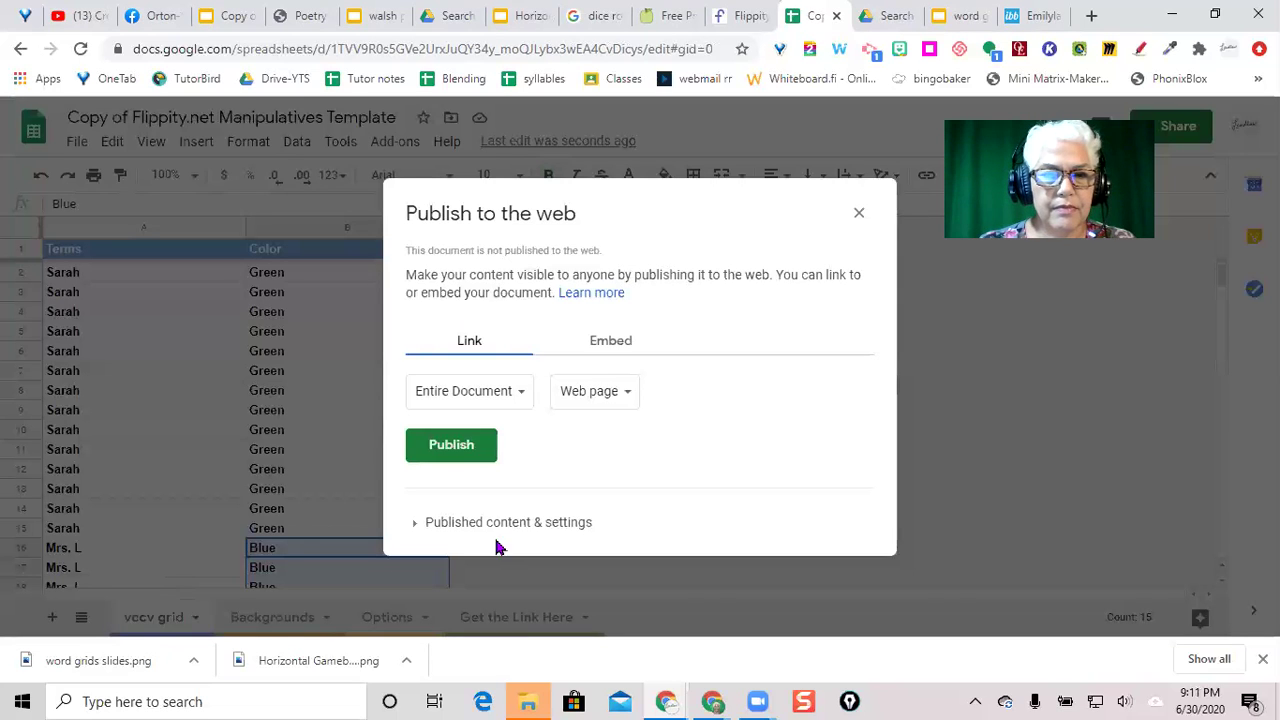
{"action": "left_click", "coordinate": [470, 449]}
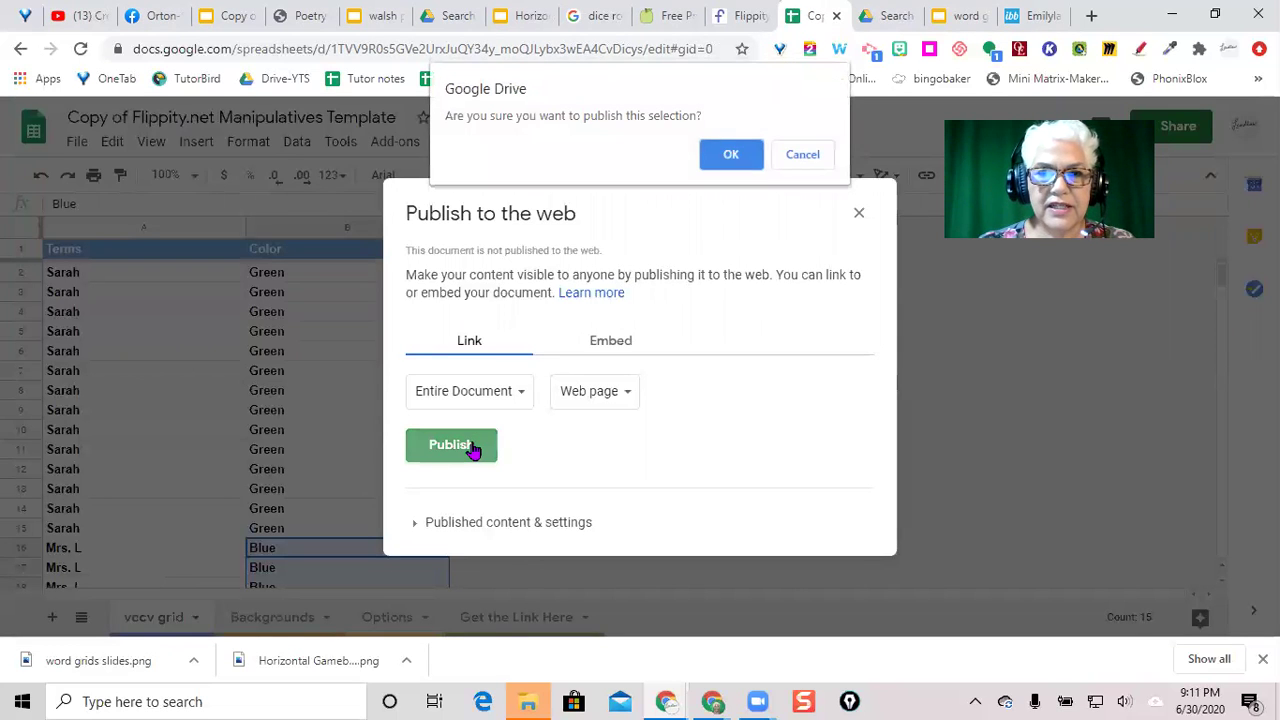
{"action": "left_click", "coordinate": [735, 158]}
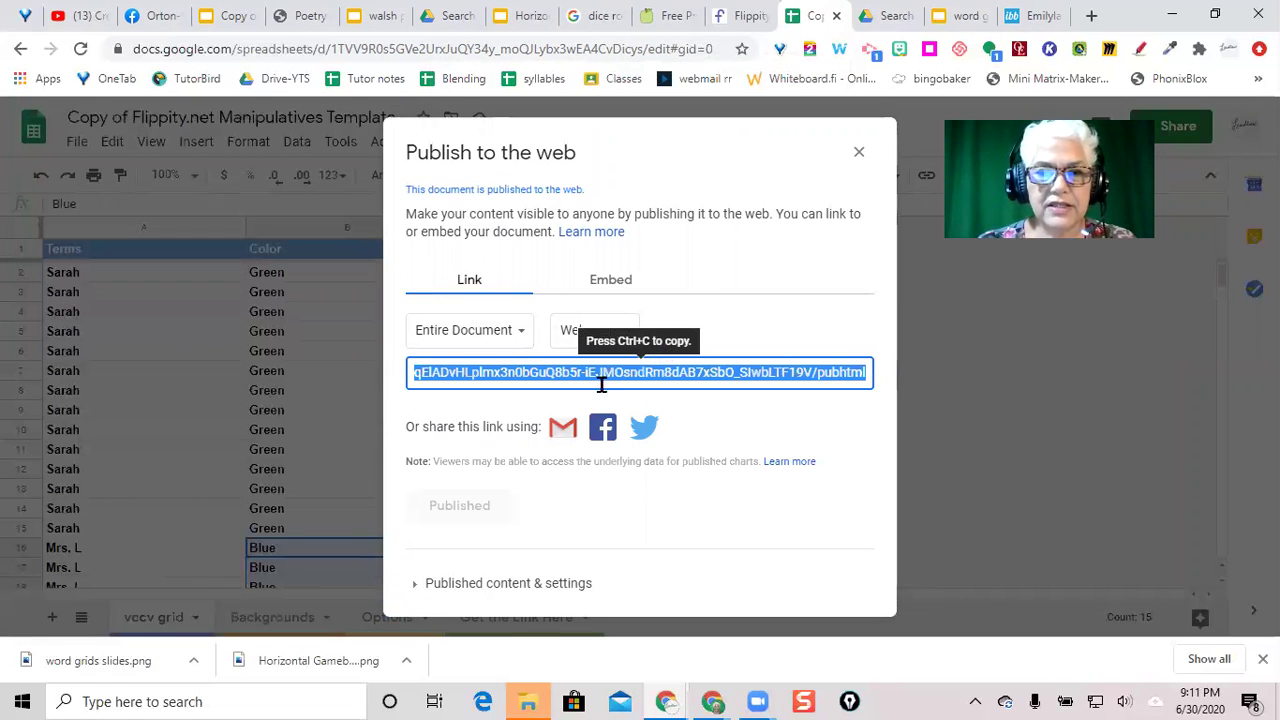
{"action": "left_click", "coordinate": [861, 154]}
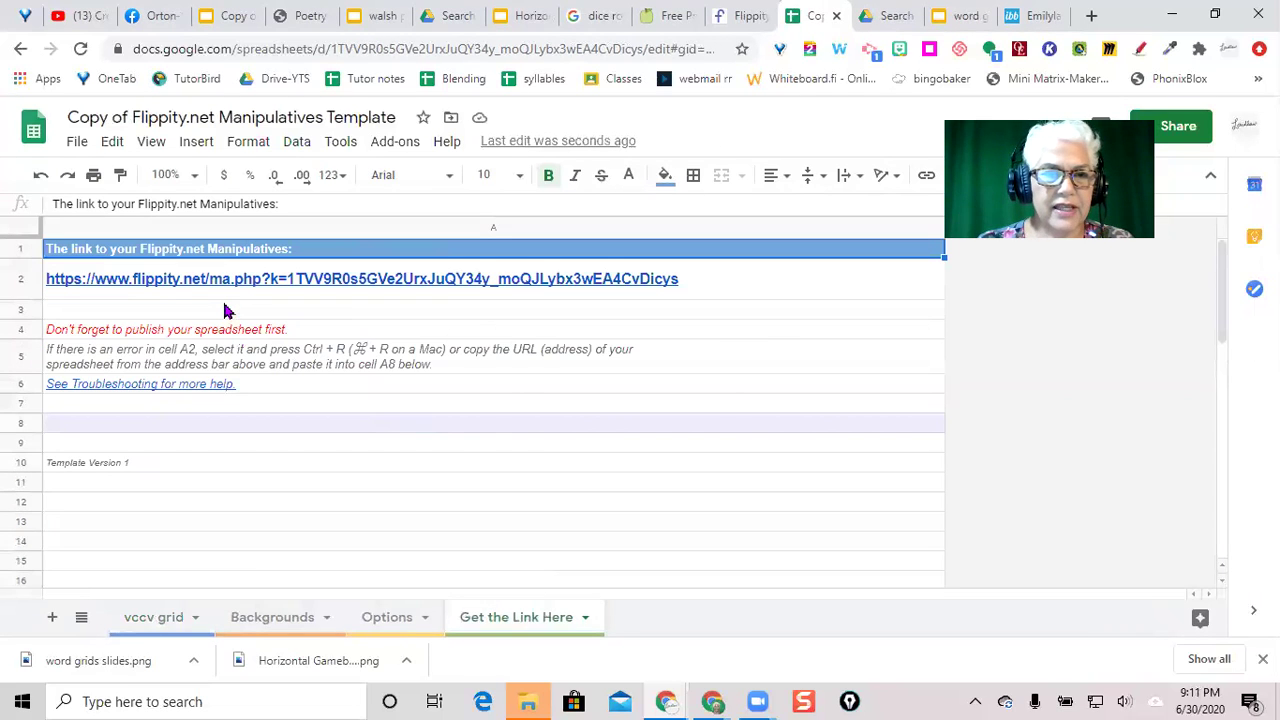
Open the Flippity Manipulatives link from cell A2 of the Get the Link Here sheet
{"action": "mouse_move", "coordinate": [224, 289]}
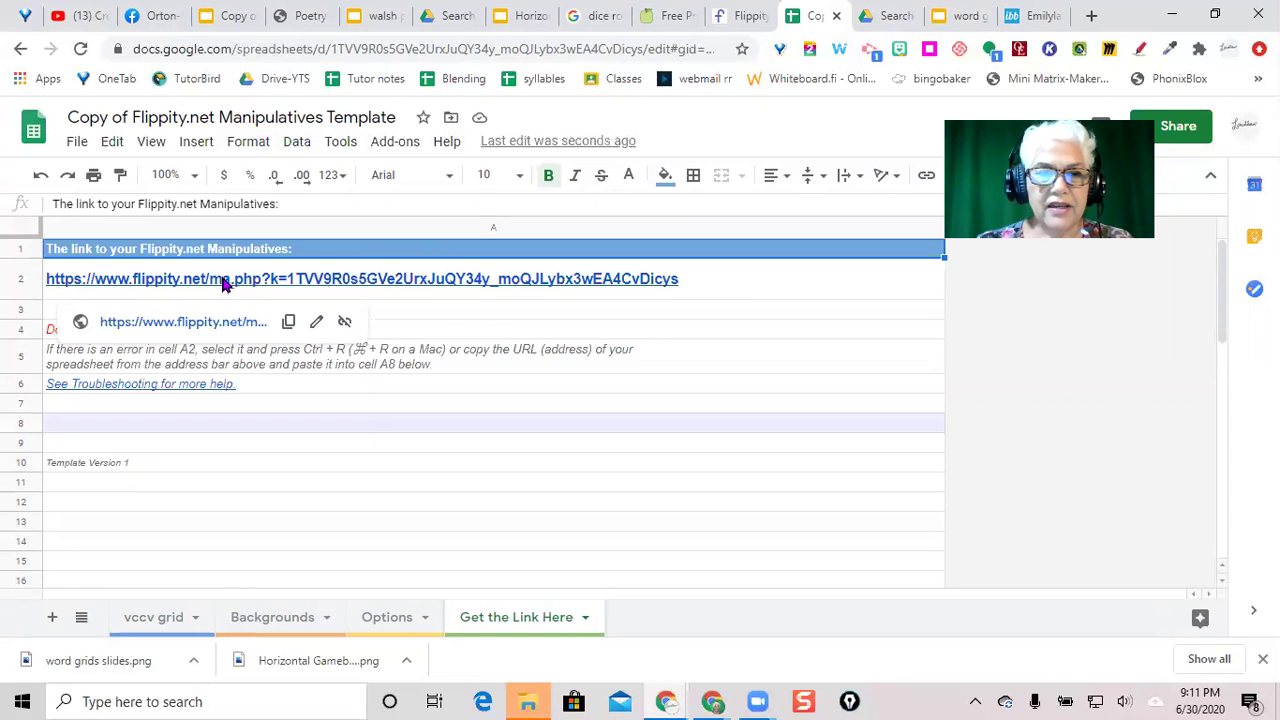
{"action": "left_click", "coordinate": [212, 323]}
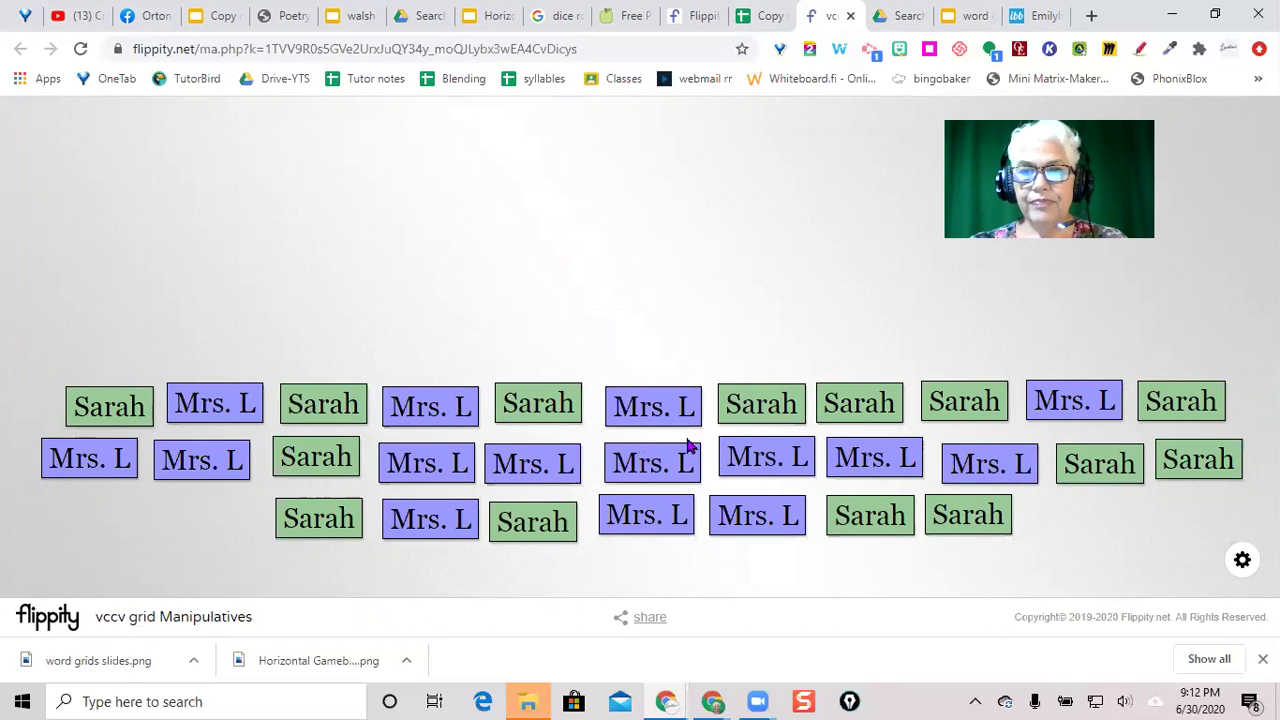
Set the board background to 'grid' and zoom out once to shrink the name pieces
{"action": "left_click", "coordinate": [1243, 562]}
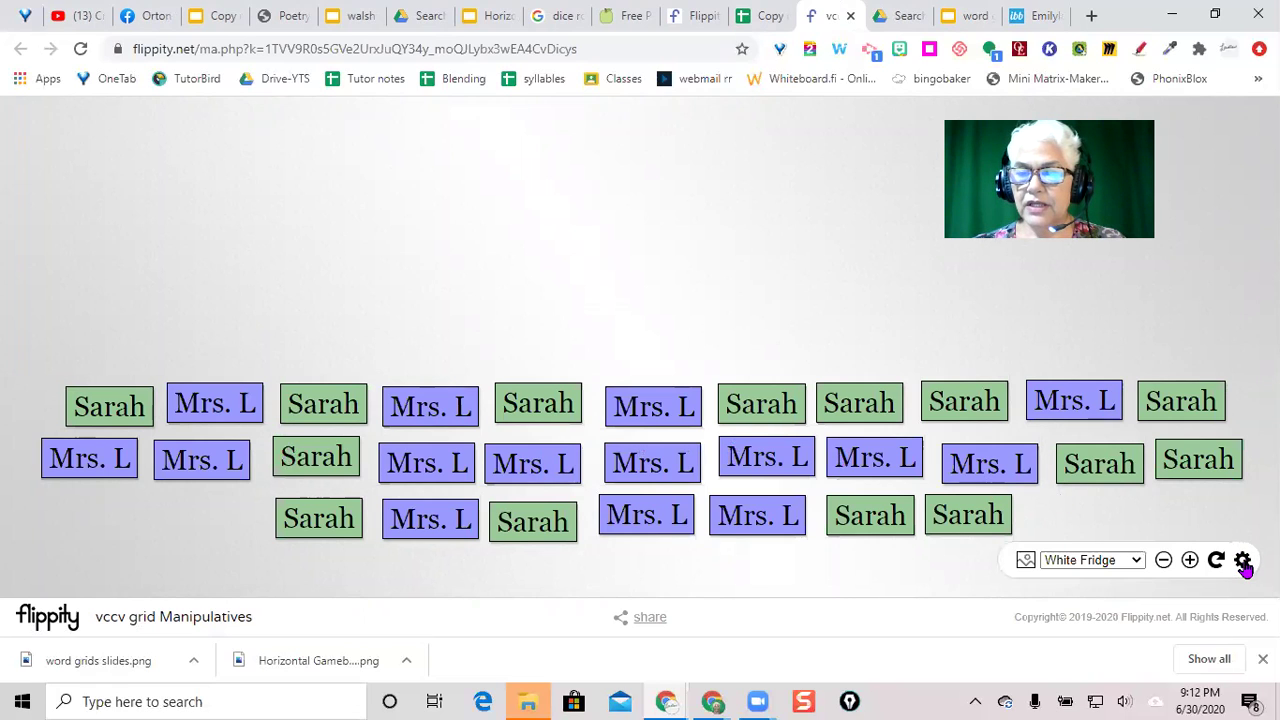
{"action": "left_click", "coordinate": [1137, 562]}
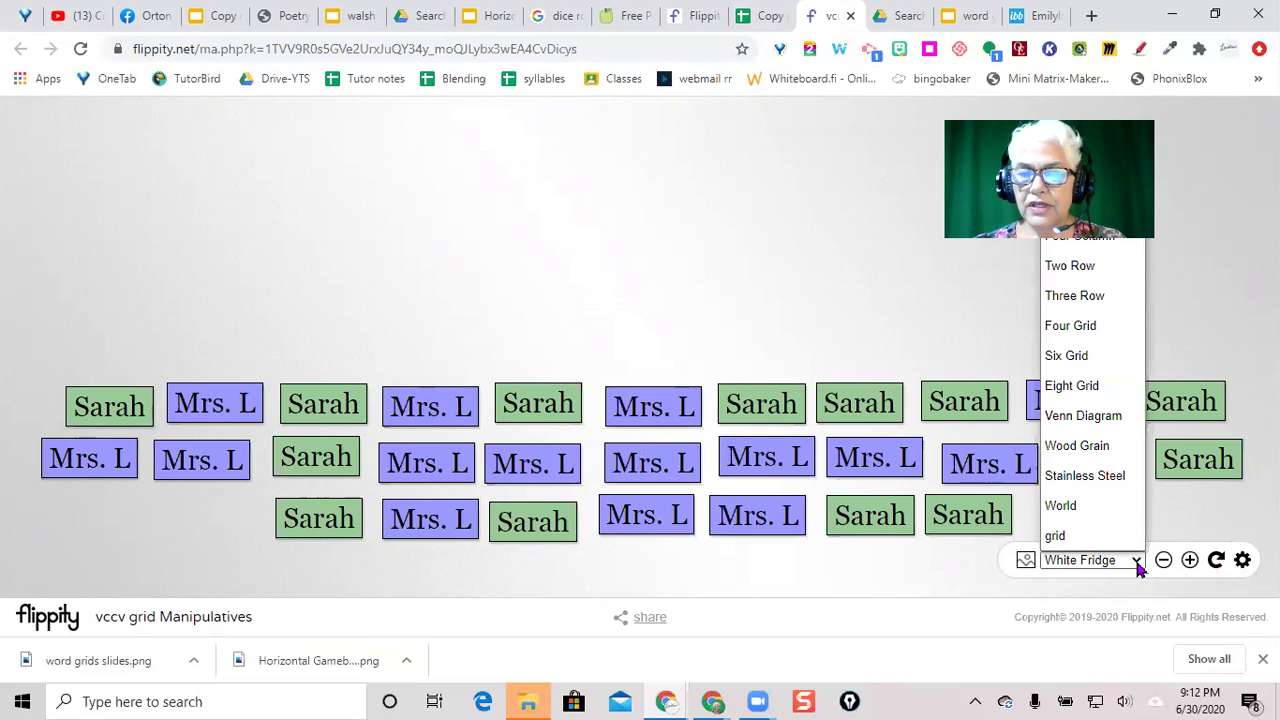
{"action": "left_click", "coordinate": [1079, 540]}
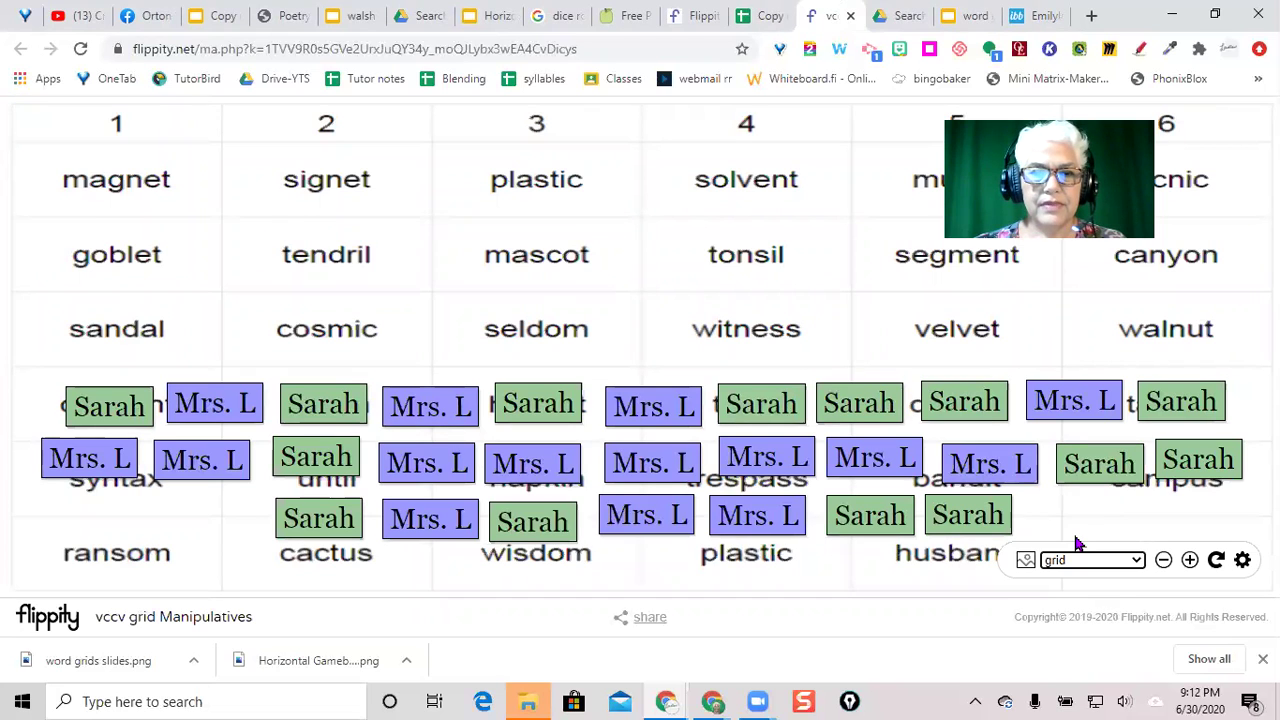
{"action": "left_click", "coordinate": [1165, 563]}
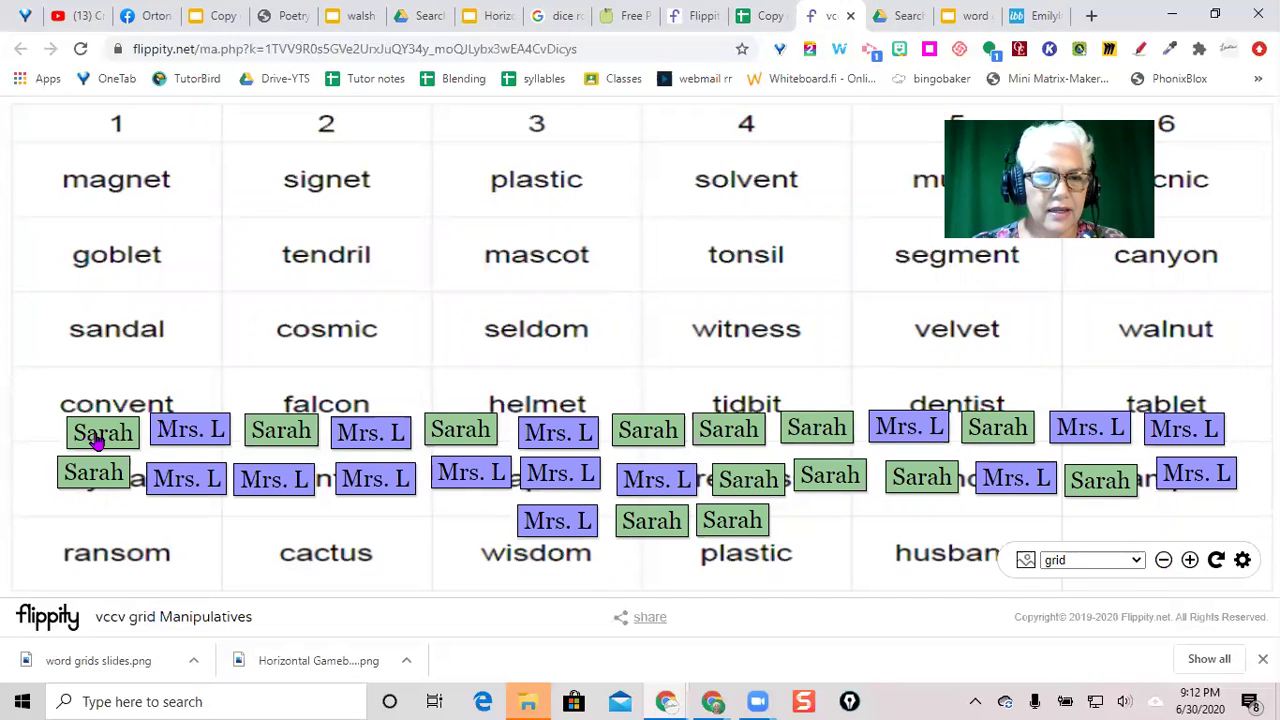
Drag green and blue name pieces onto words below ransom, cactus and falcon
{"action": "left_click_drag", "start_coordinate": [100, 440], "coordinate": [185, 580]}
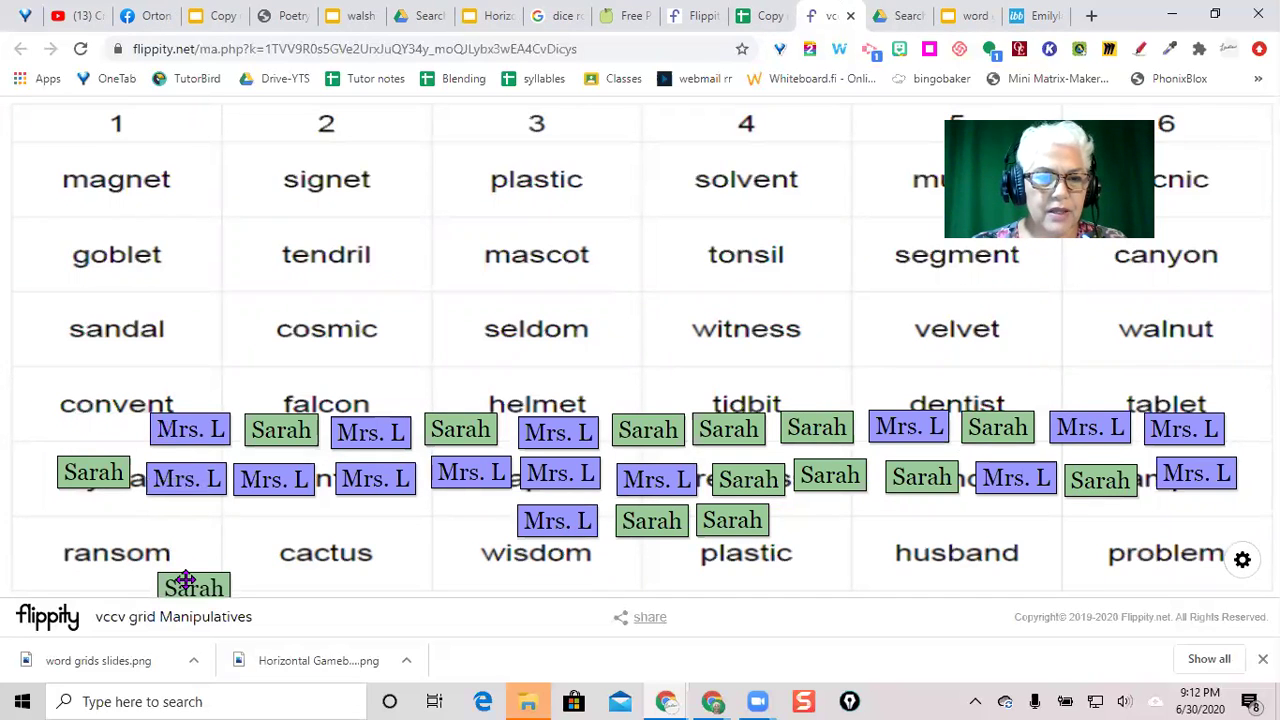
{"action": "left_click_drag", "start_coordinate": [189, 428], "coordinate": [270, 560]}
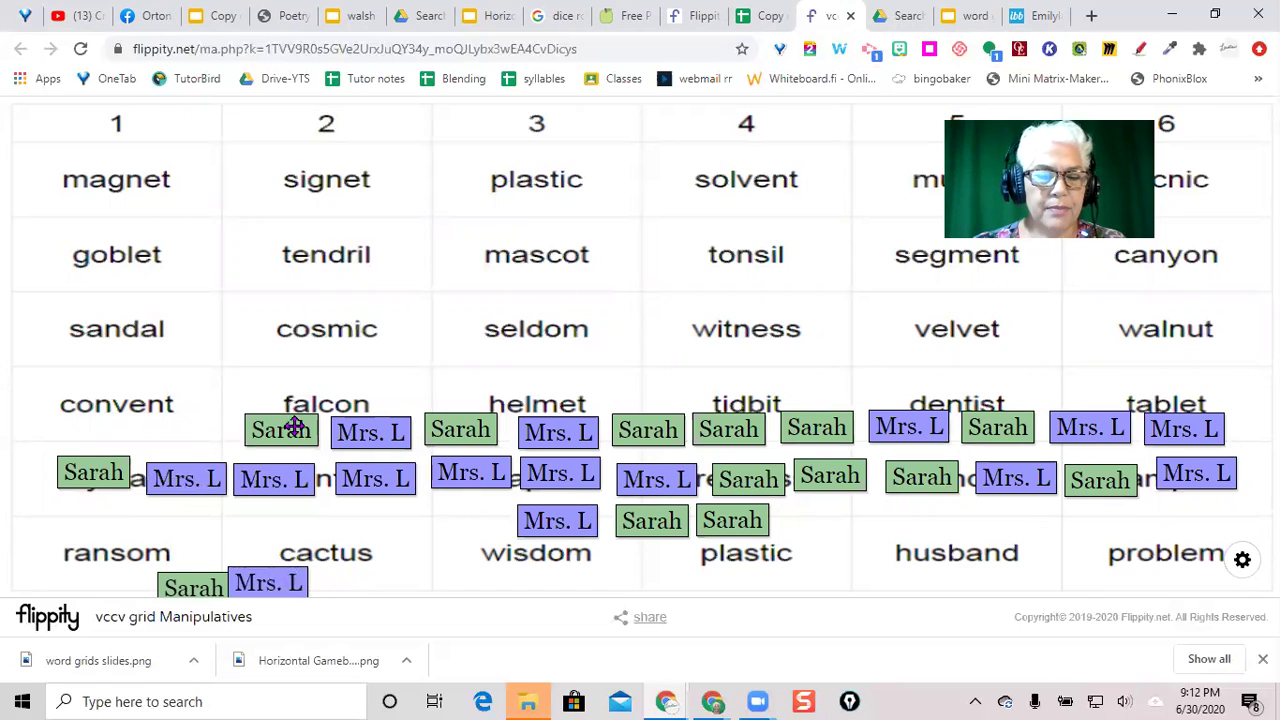
{"action": "left_click_drag", "start_coordinate": [292, 427], "coordinate": [365, 583]}
{"action": "left_click_drag", "start_coordinate": [394, 432], "coordinate": [463, 594]}
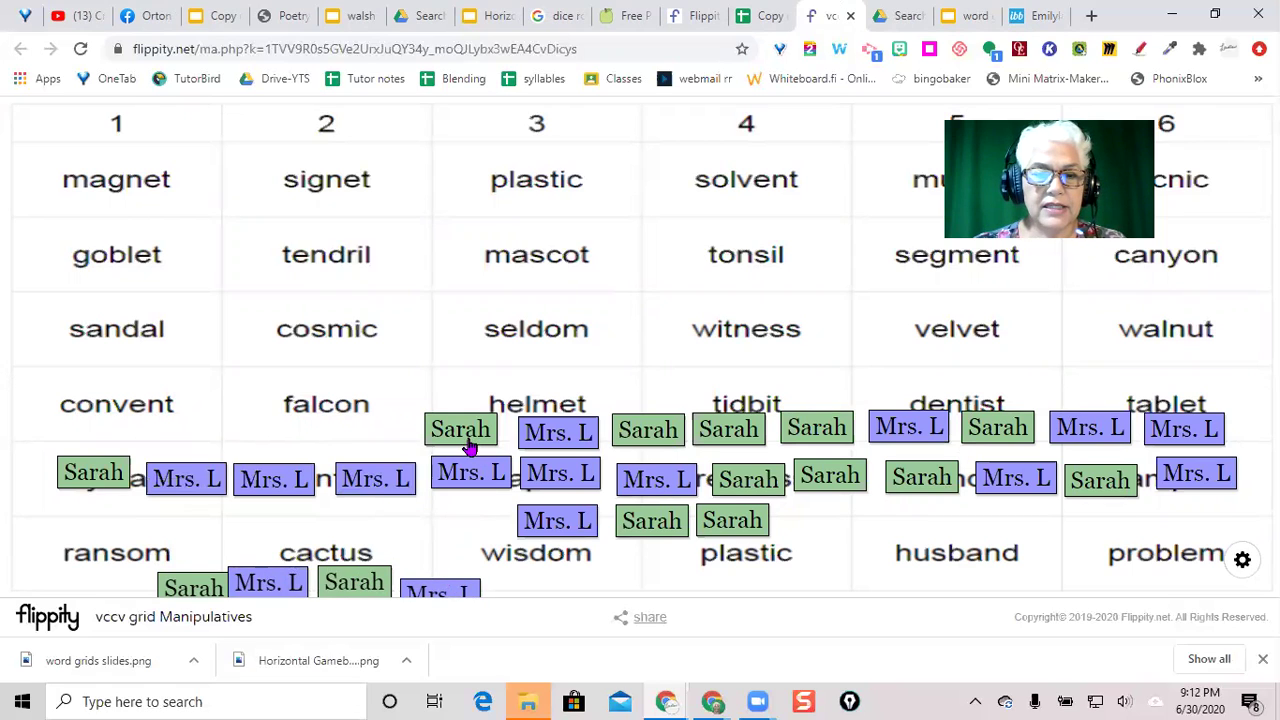
{"action": "left_click_drag", "start_coordinate": [468, 447], "coordinate": [72, 130]}
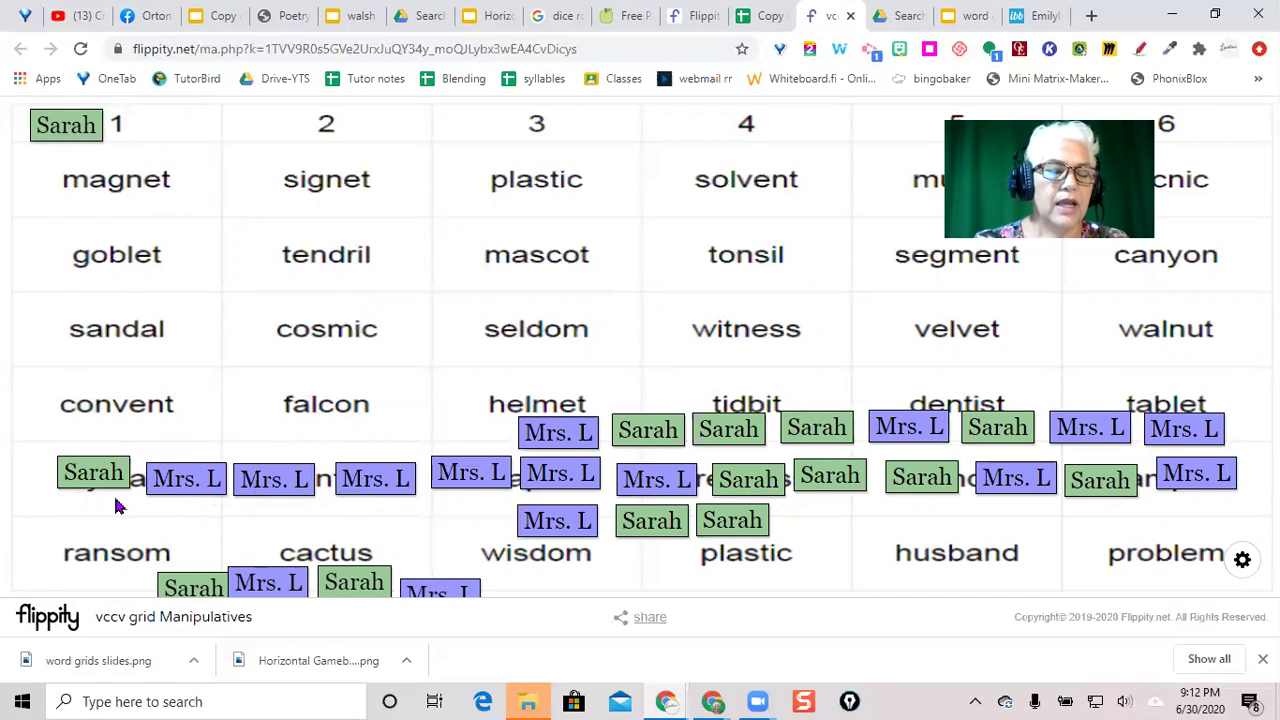
Stack several green pieces beside the 1 header and move one onto plastic
{"action": "left_click_drag", "start_coordinate": [94, 480], "coordinate": [56, 124]}
{"action": "left_click_drag", "start_coordinate": [200, 586], "coordinate": [61, 146]}
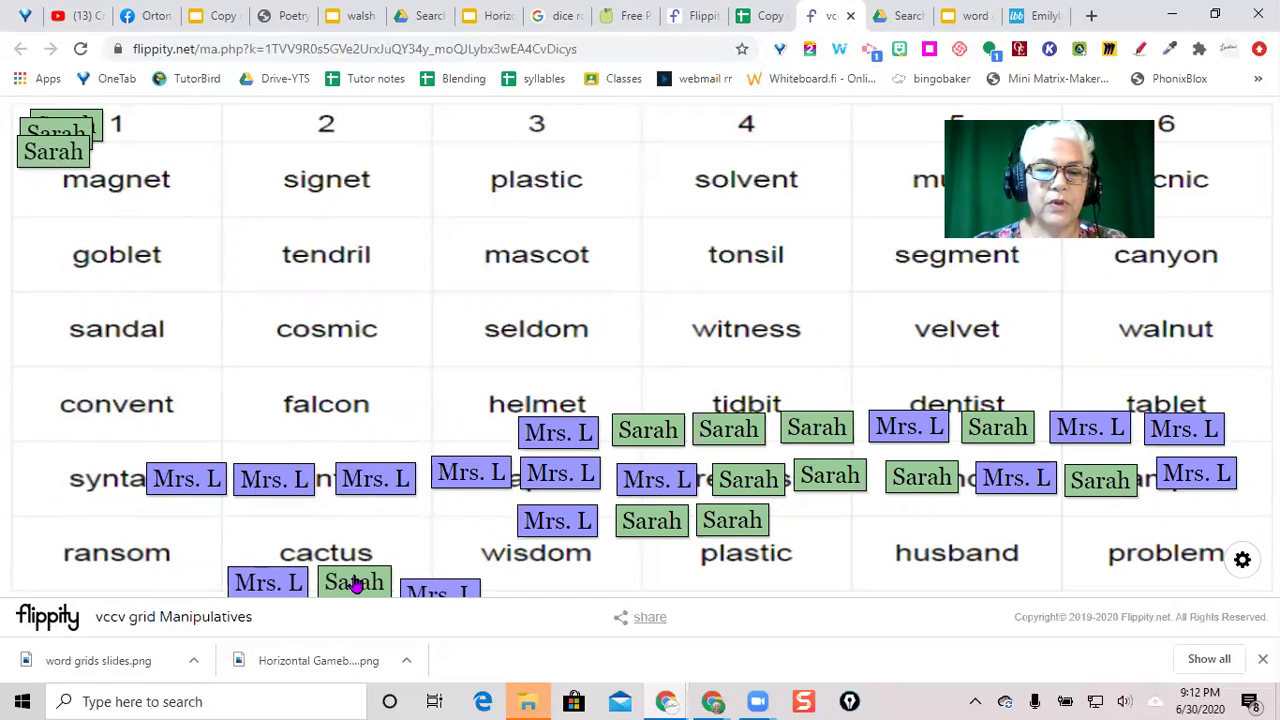
{"action": "left_click_drag", "start_coordinate": [355, 585], "coordinate": [62, 127]}
{"action": "left_click_drag", "start_coordinate": [651, 428], "coordinate": [60, 137]}
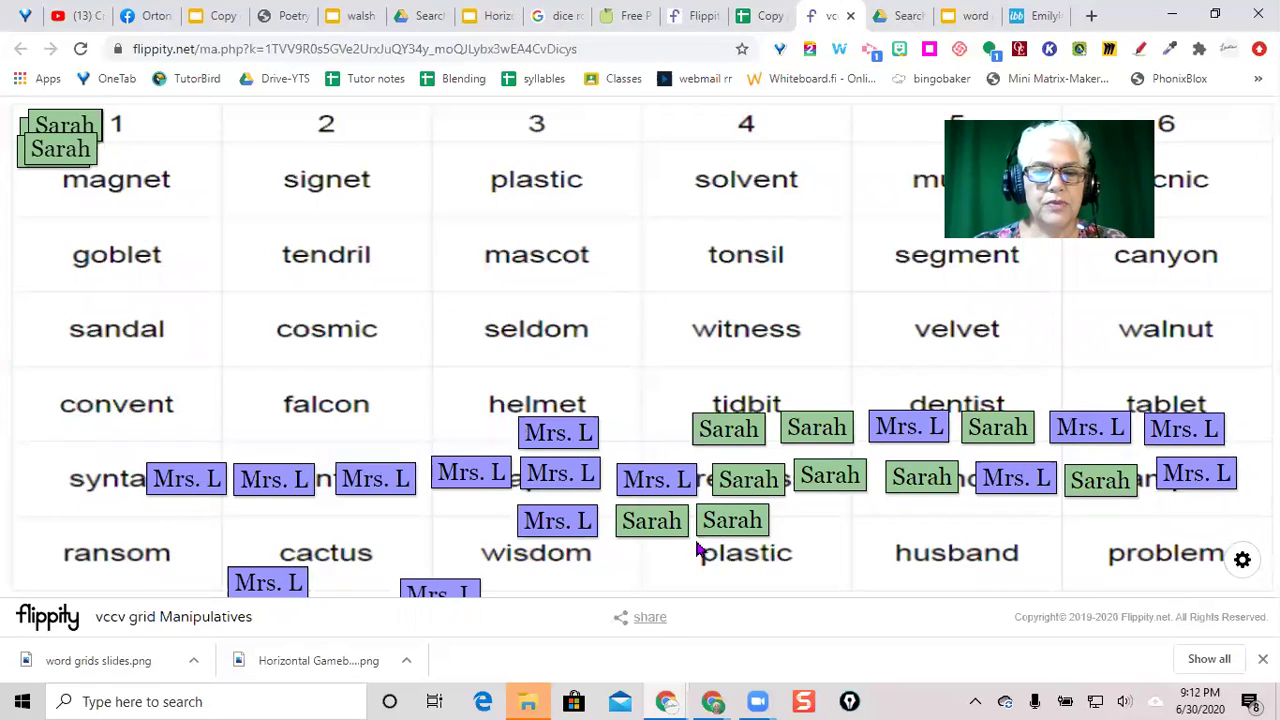
{"action": "left_click_drag", "start_coordinate": [654, 517], "coordinate": [82, 145]}
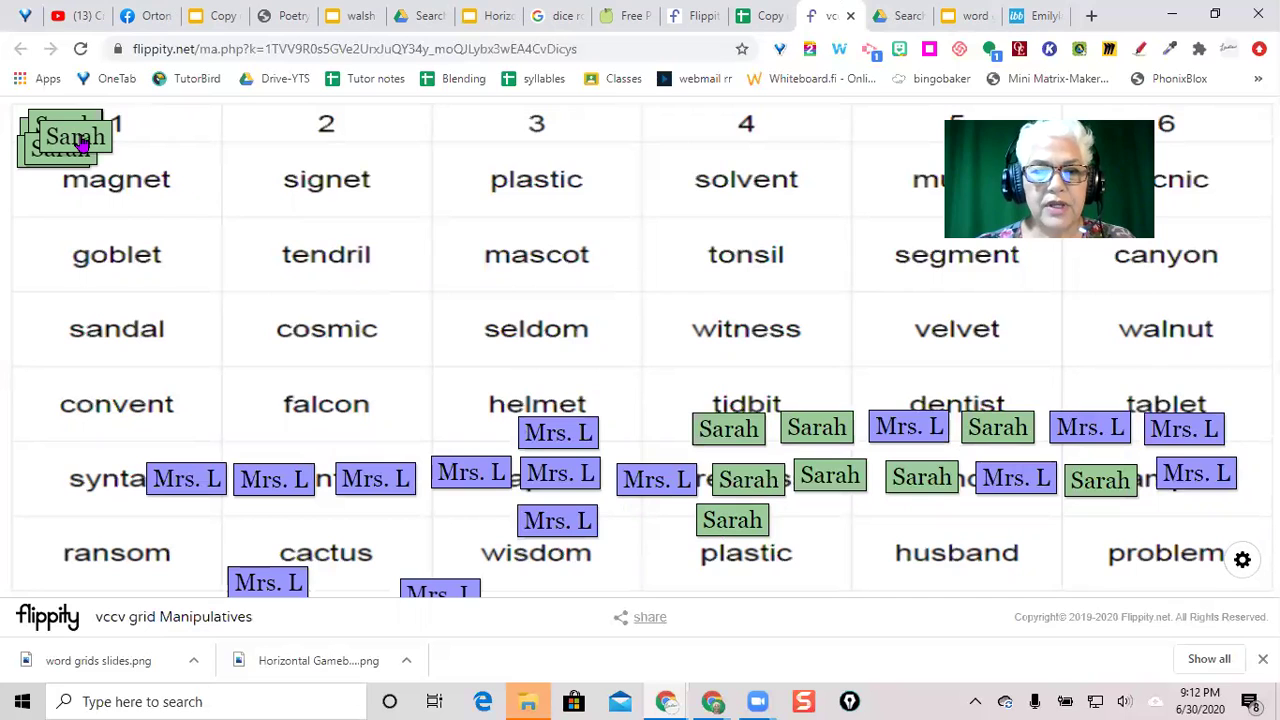
{"action": "left_click_drag", "start_coordinate": [64, 143], "coordinate": [535, 190]}
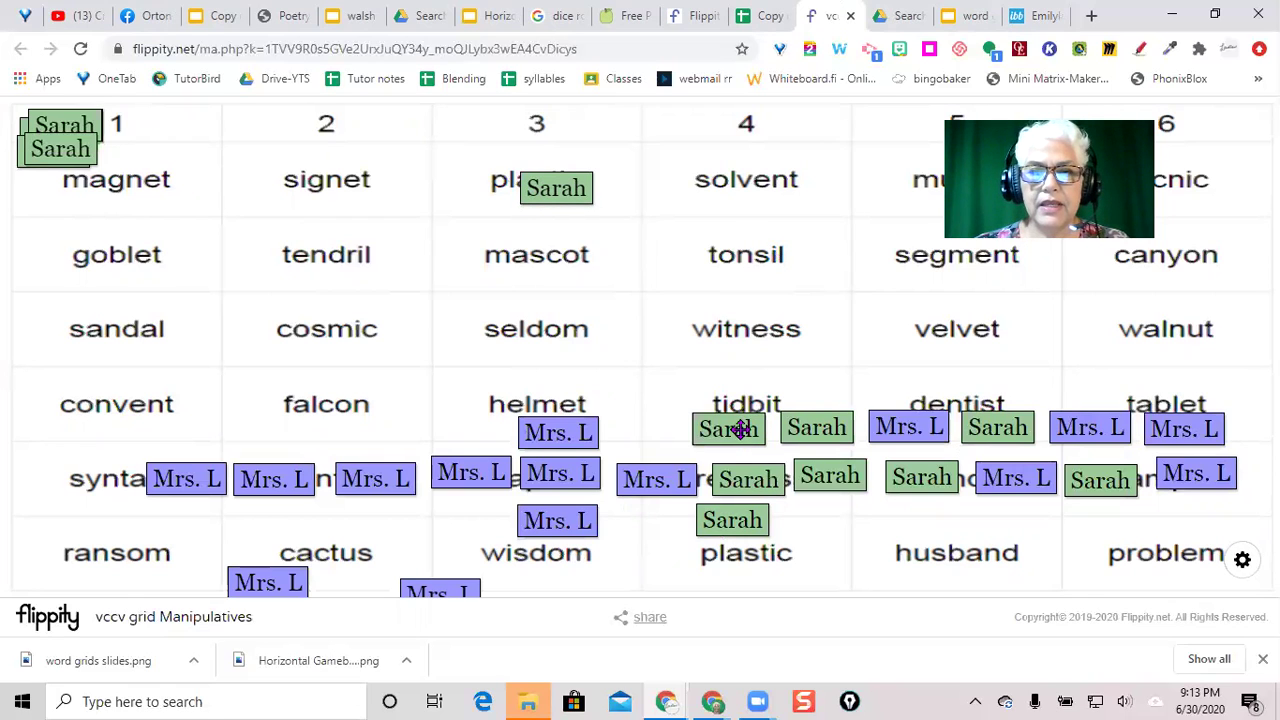
{"action": "left_click_drag", "start_coordinate": [738, 430], "coordinate": [78, 160]}
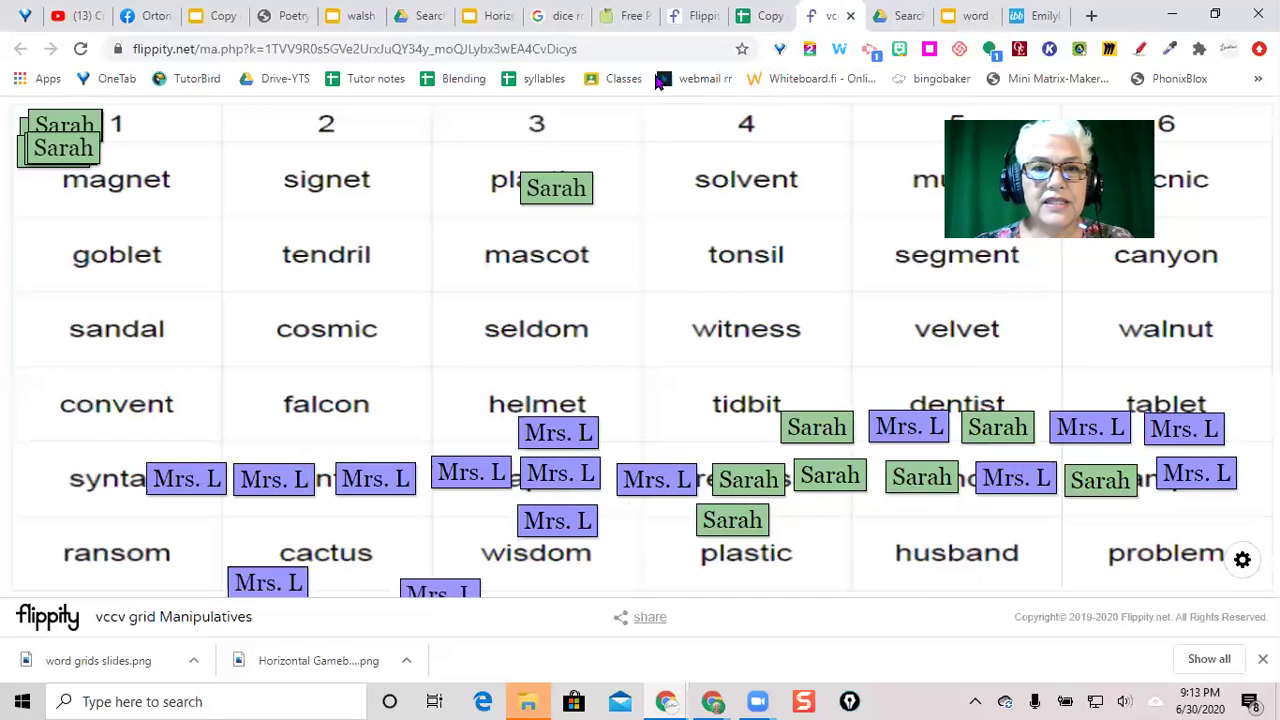
Highlight the vccv grid game's entire URL in the browser address bar for sharing
{"action": "left_click", "coordinate": [602, 42]}
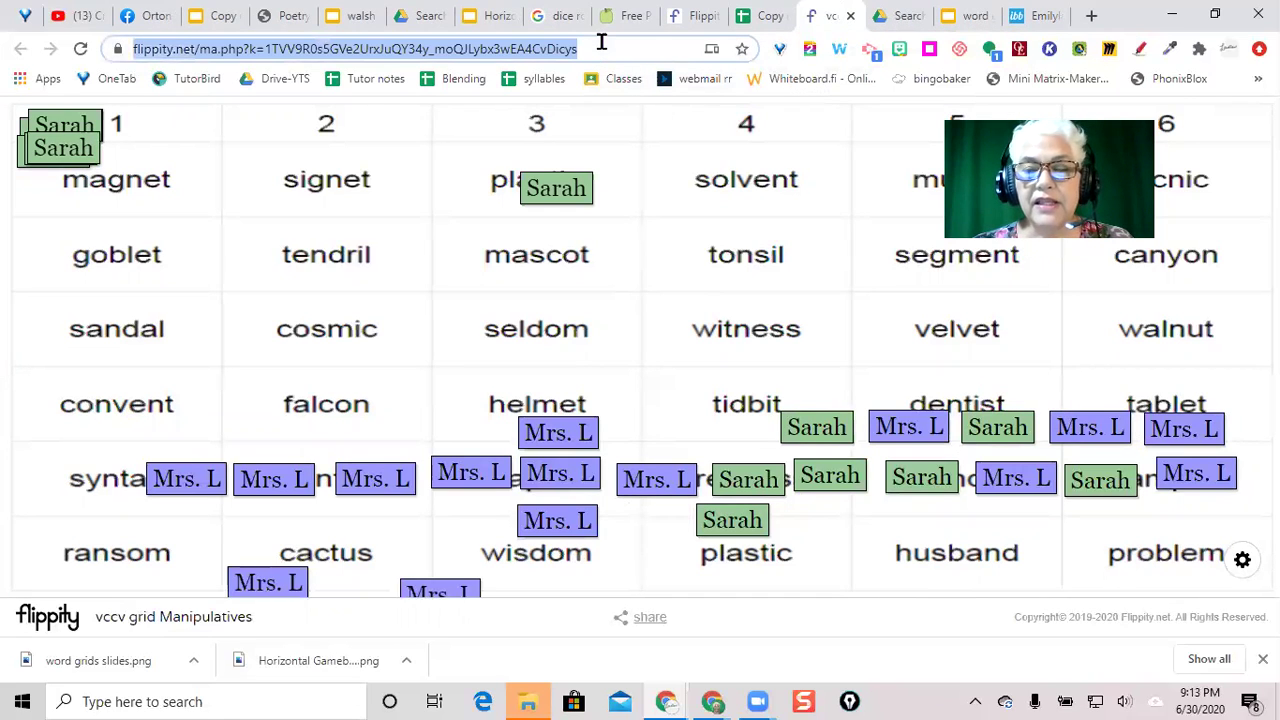